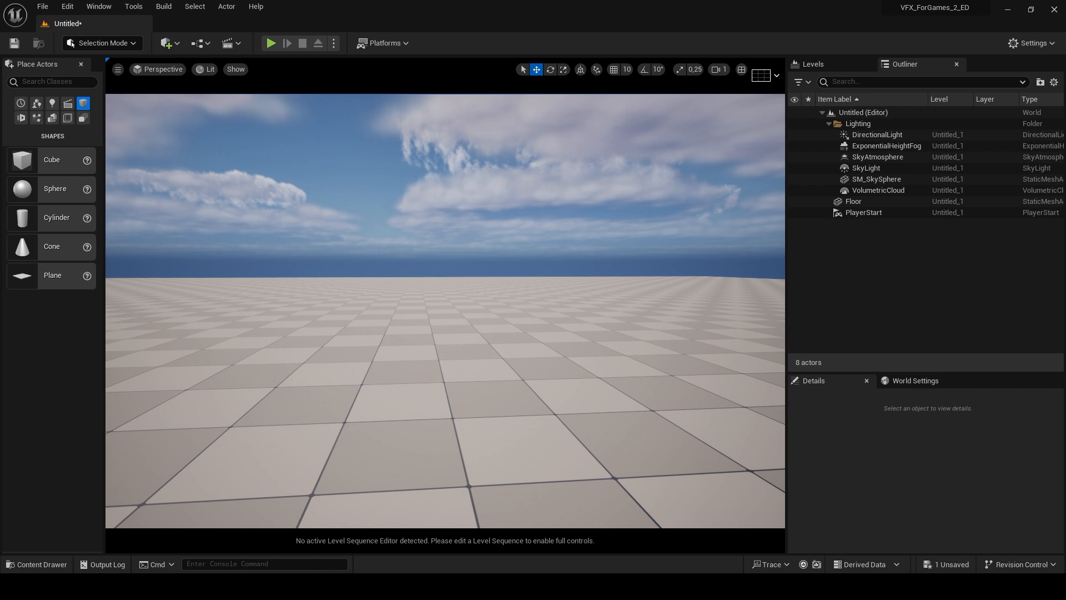
Step: Create a material named M_BasicMetal in the BasicMetal content folder and open it for editing
click(21, 565)
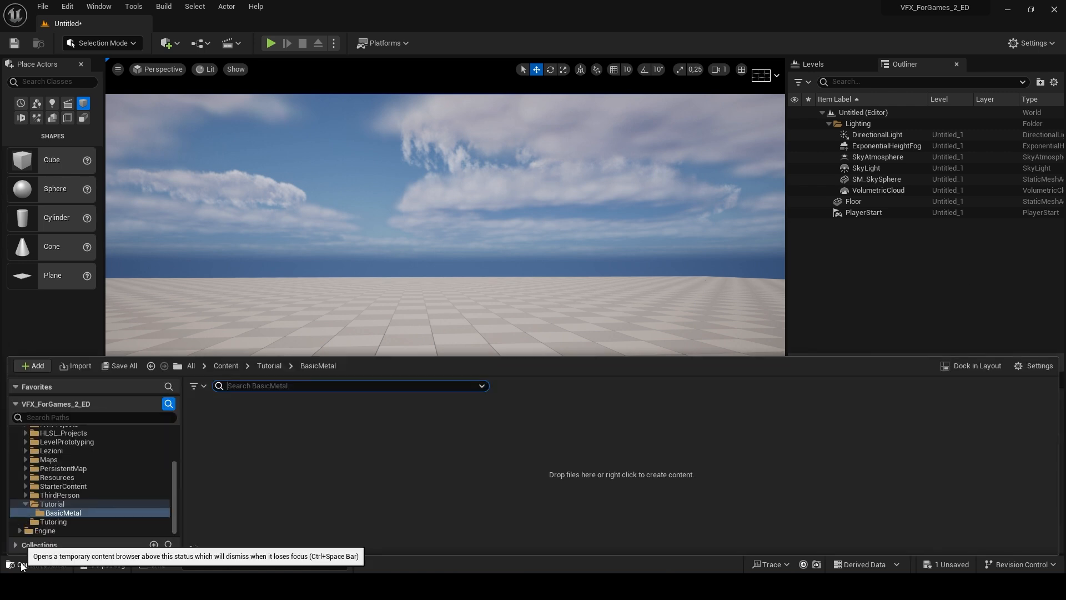
right_click(249, 454)
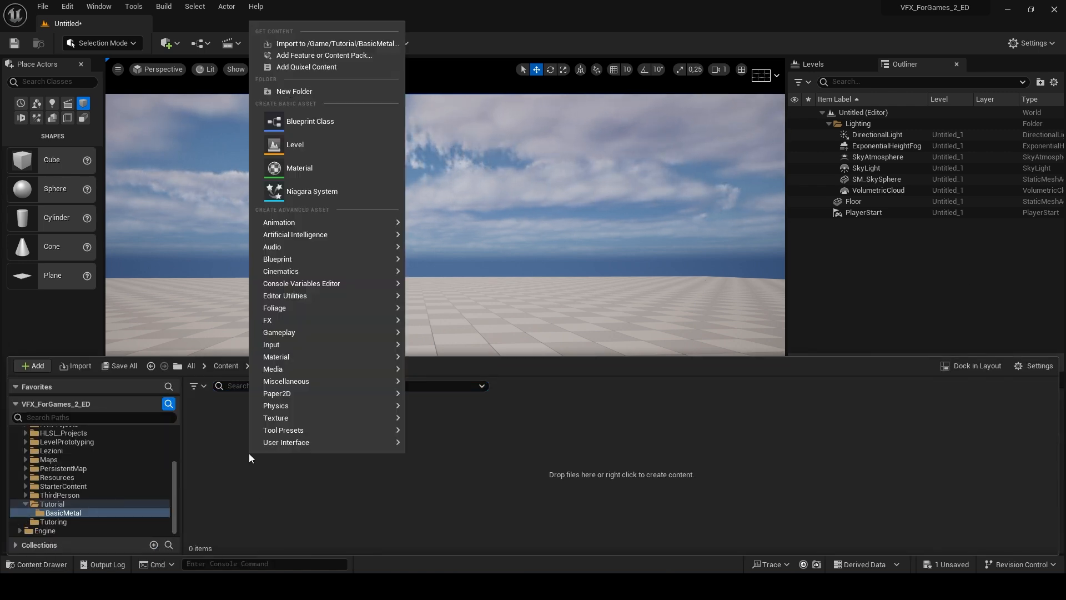
click(328, 168)
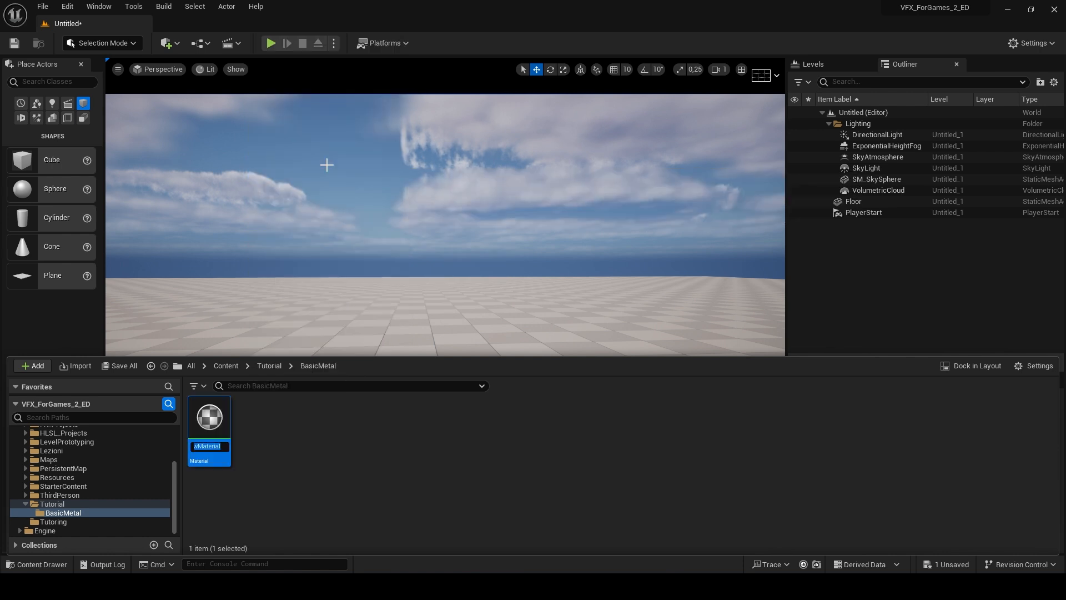
text(M_)
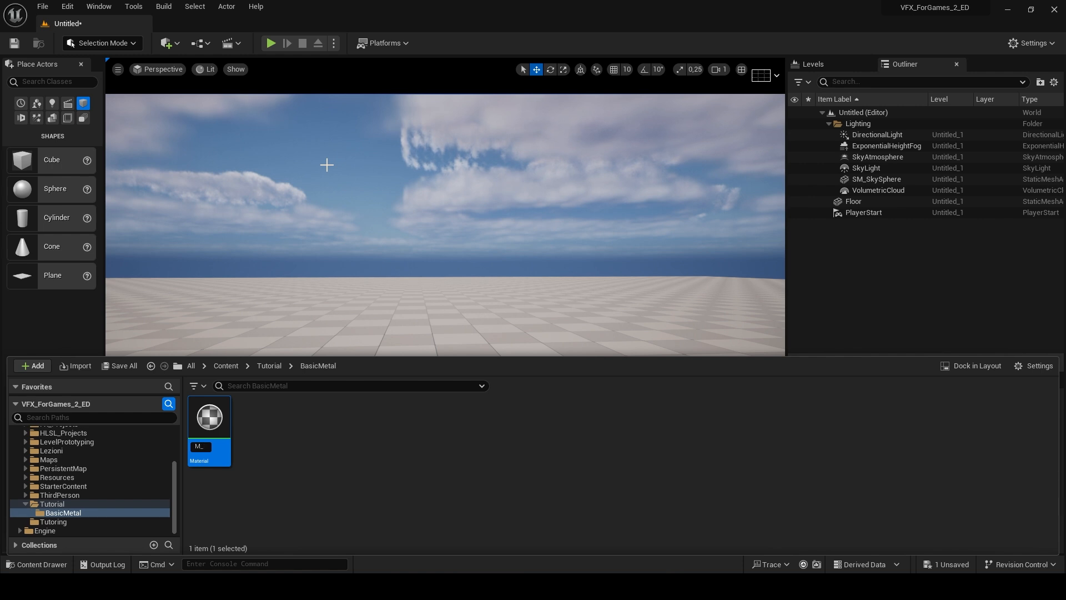
text(BasicMetal)
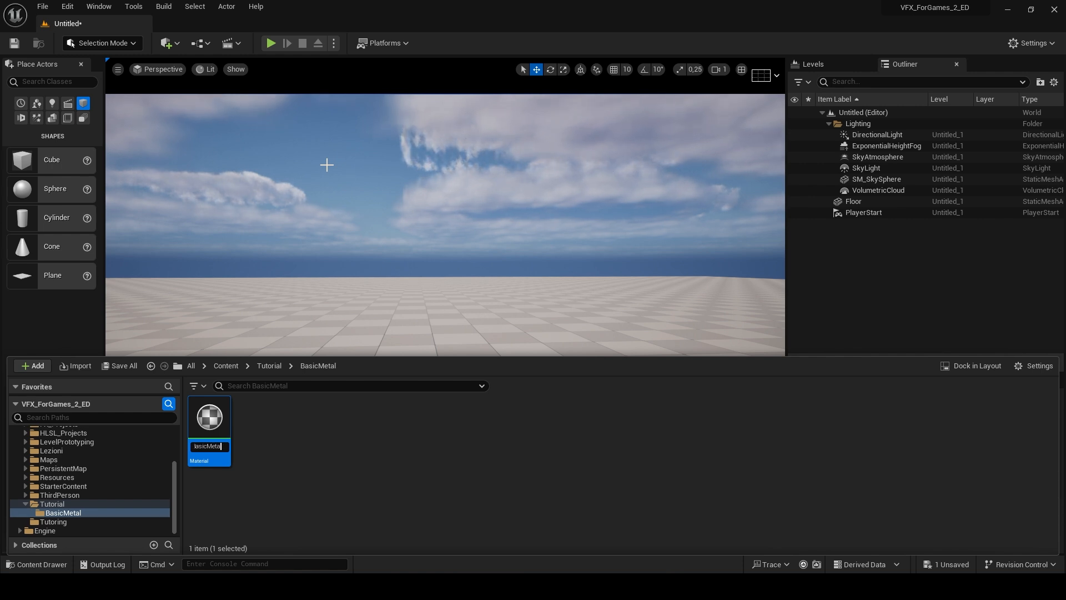
key(Return)
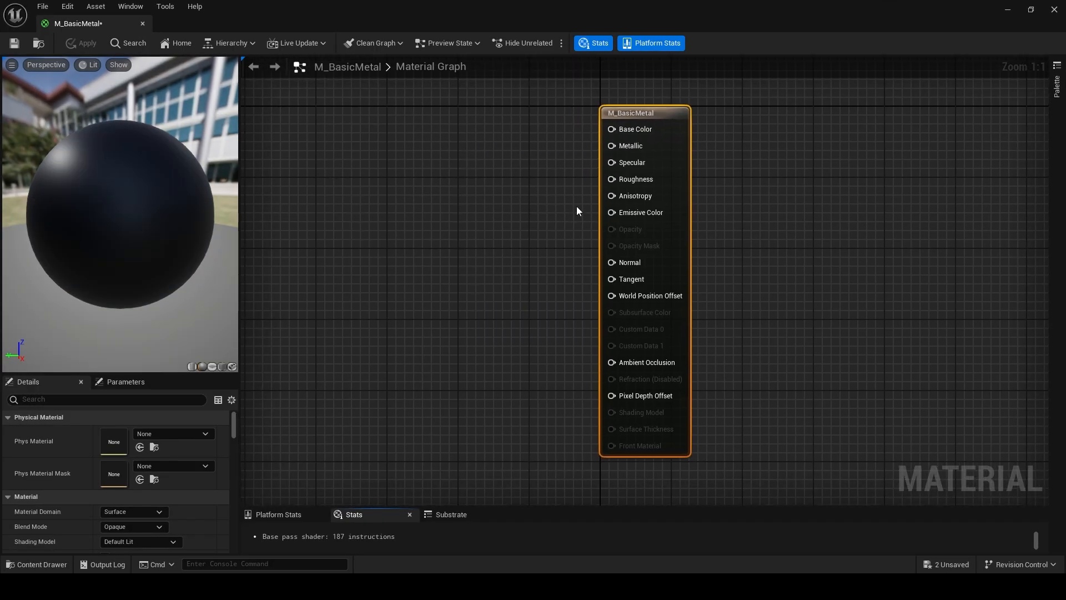
Step: Add a Constant3Vector node to the material graph and place it beside the material's Base Color input
right_drag(877, 211, 921, 219)
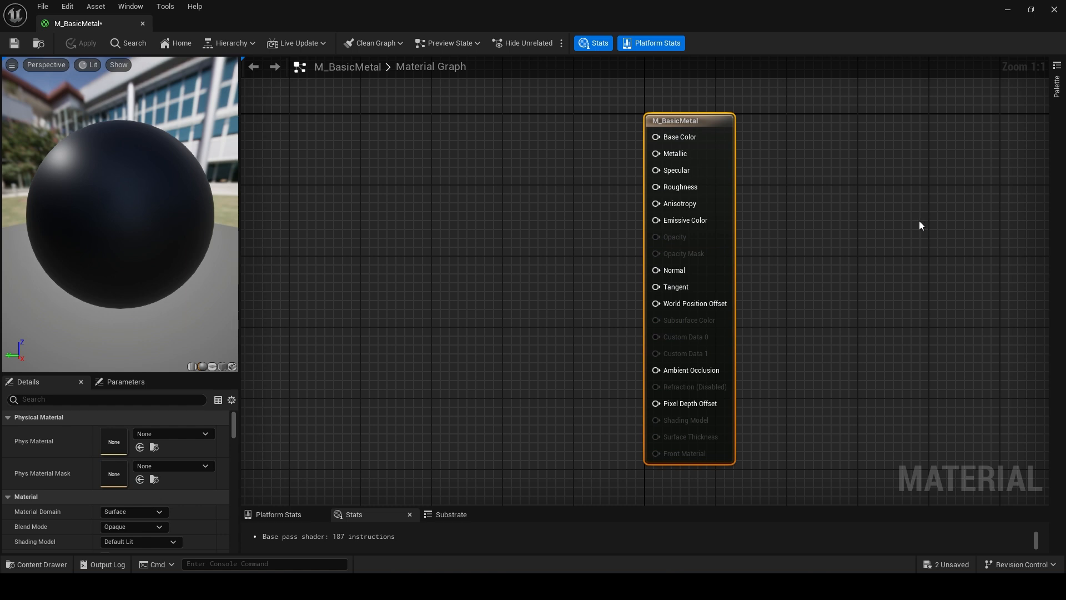
right_click(388, 146)
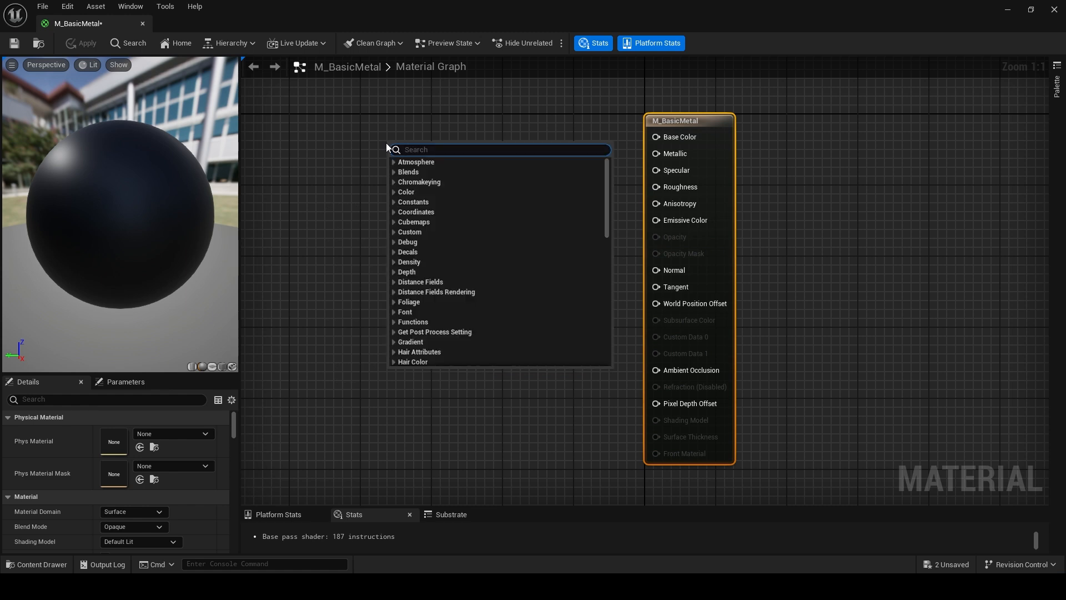
text(const)
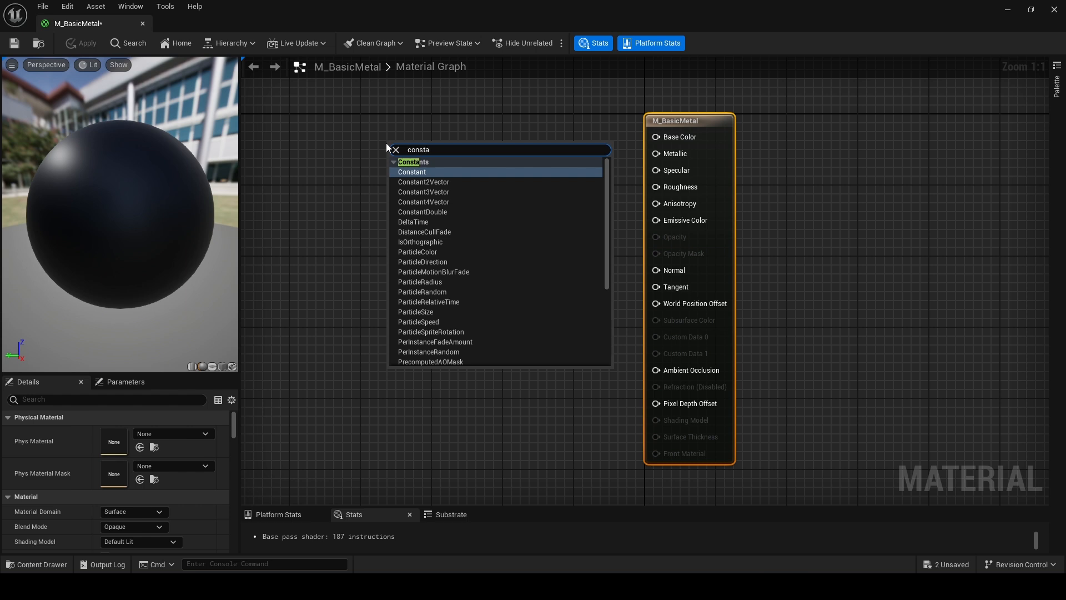
text(a)
key(Down)
key(Down)
key(Return)
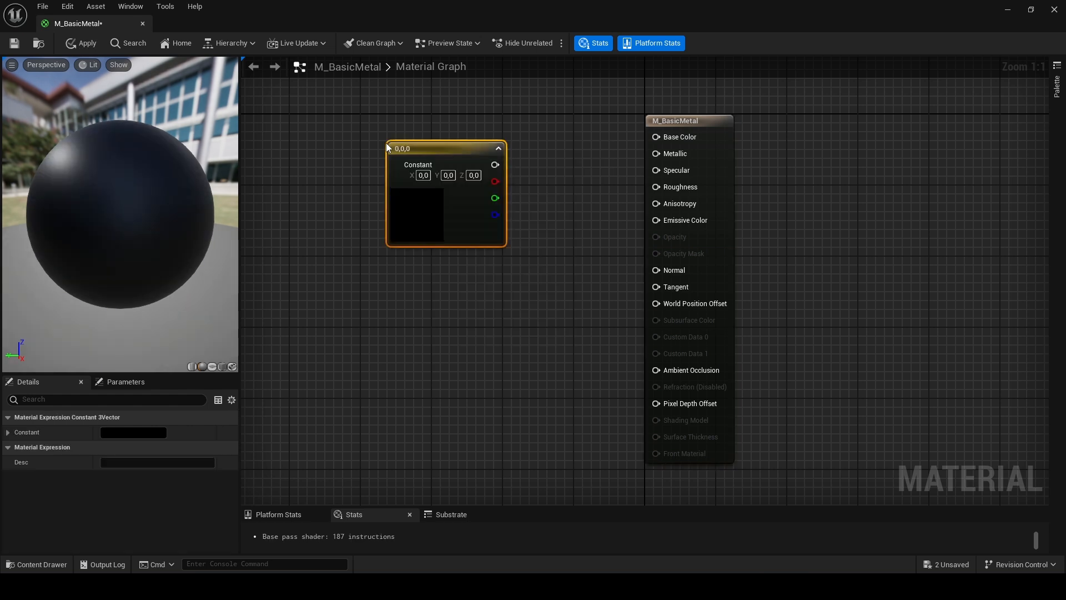
drag(431, 149, 396, 123)
Step: Set the Constant3Vector to X 0.6, Y 0.56, Z 0.66 and connect its output to Base Color
click(388, 148)
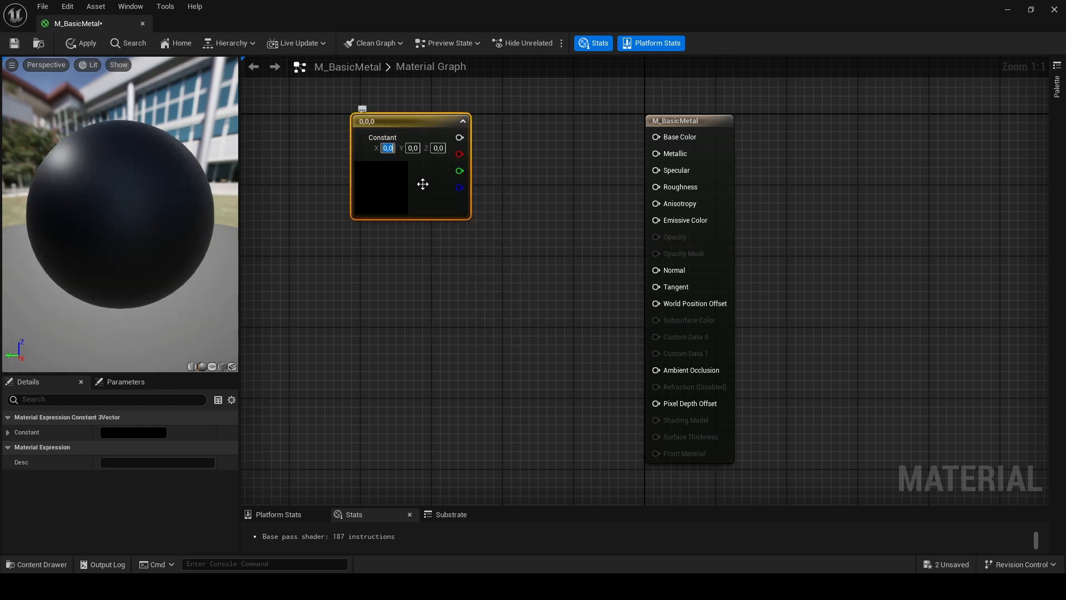
text(0.6)
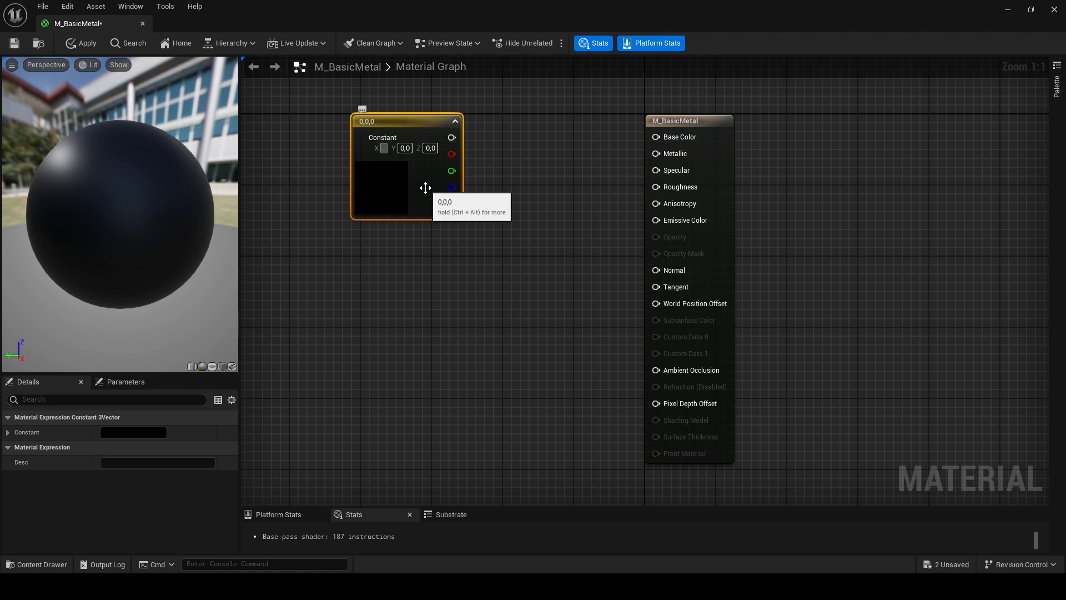
key(Tab)
text(0.56)
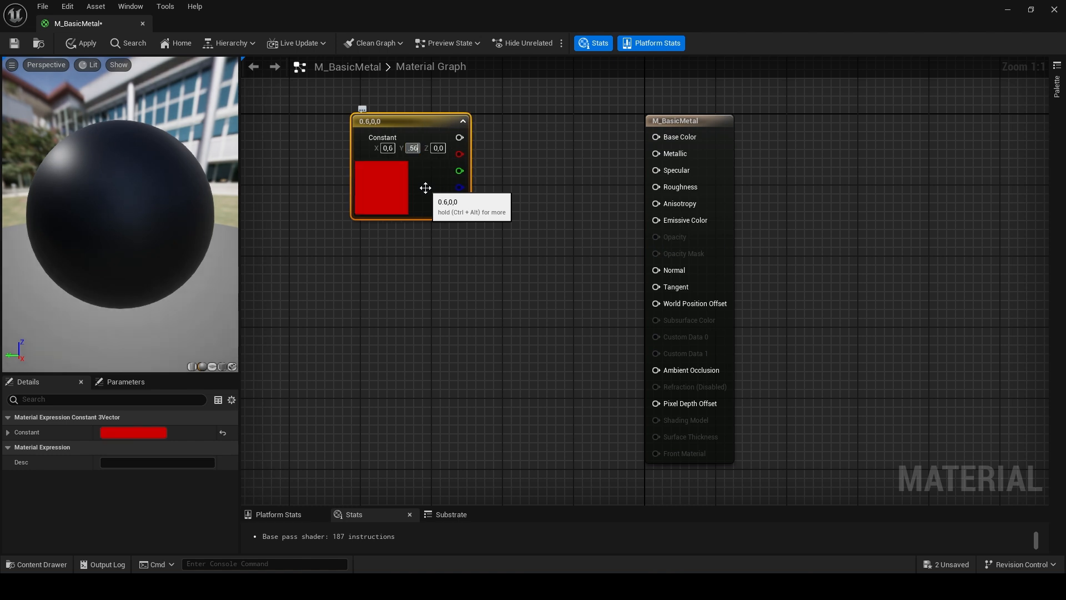
key(Tab)
text(0.66)
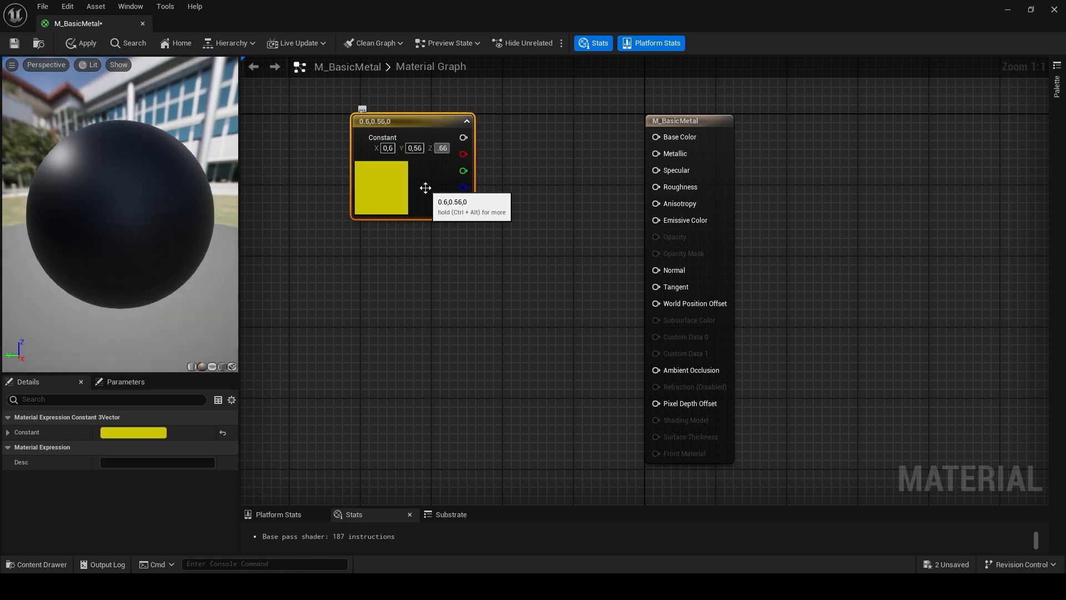
key(Return)
drag(467, 138, 657, 136)
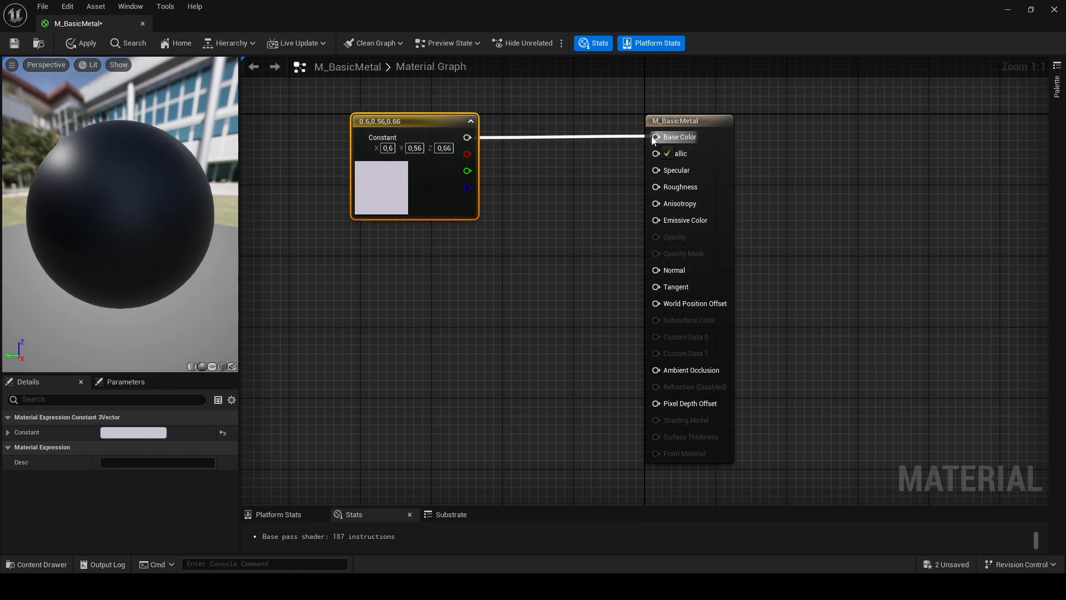
Step: Darken the Constant3Vector colour to about 0.166, 0.155, 0.182 by lowering its value, and check the preview sphere
click(132, 433)
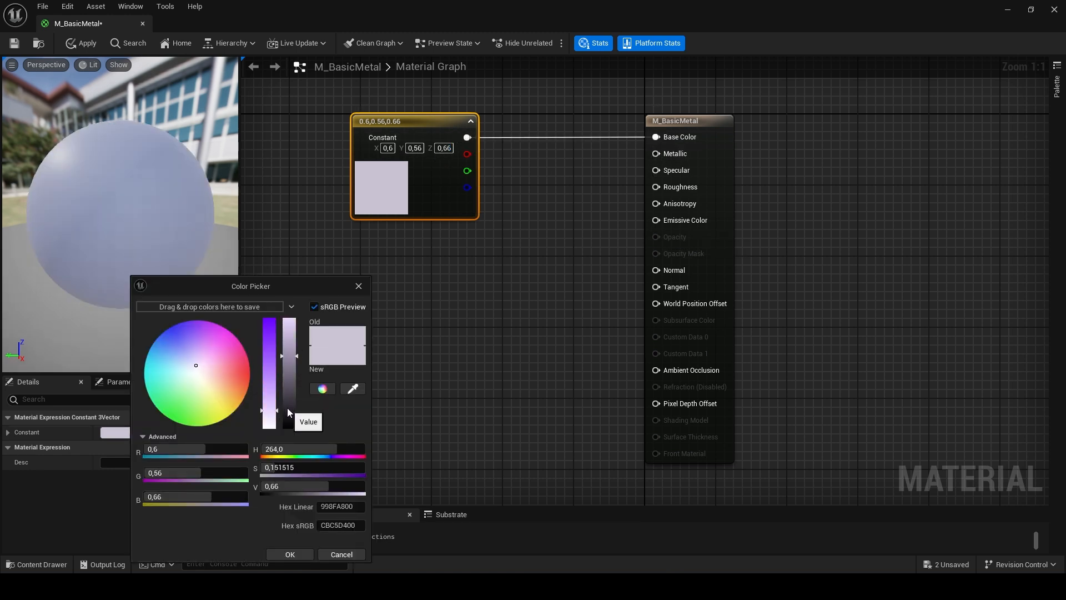
click(287, 408)
click(290, 554)
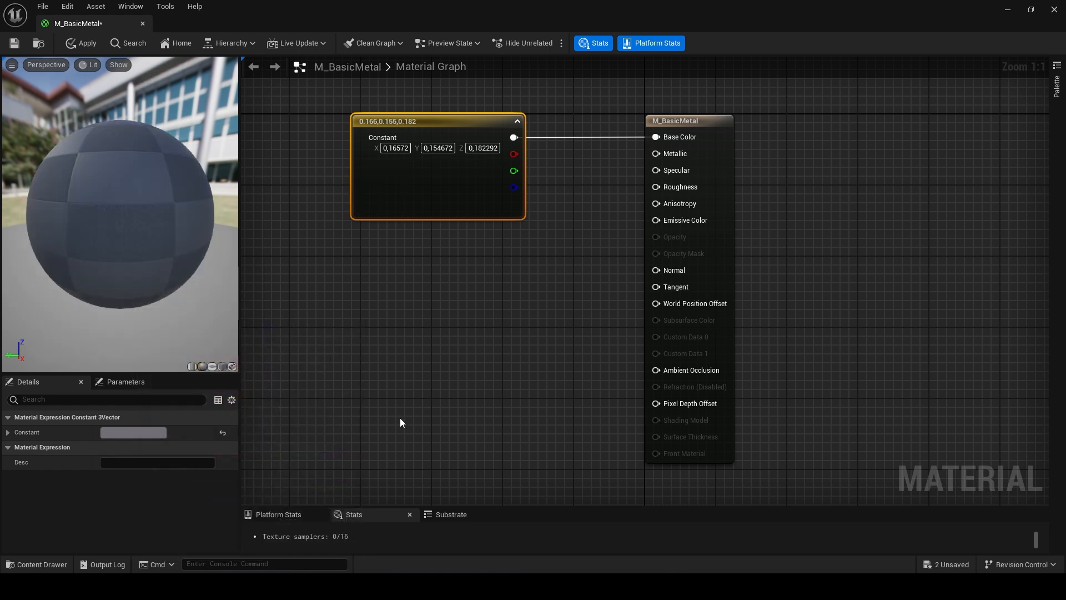
drag(164, 200, 164, 215)
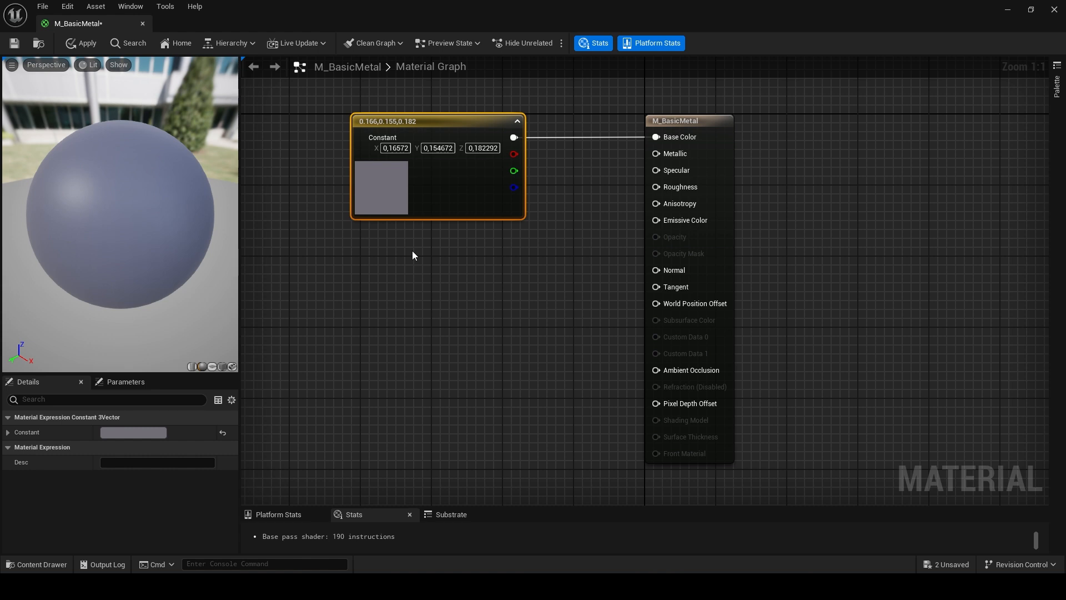
Step: Add a Constant node below the colour node and convert it to a parameter named Metallic
click(412, 251)
click(415, 250)
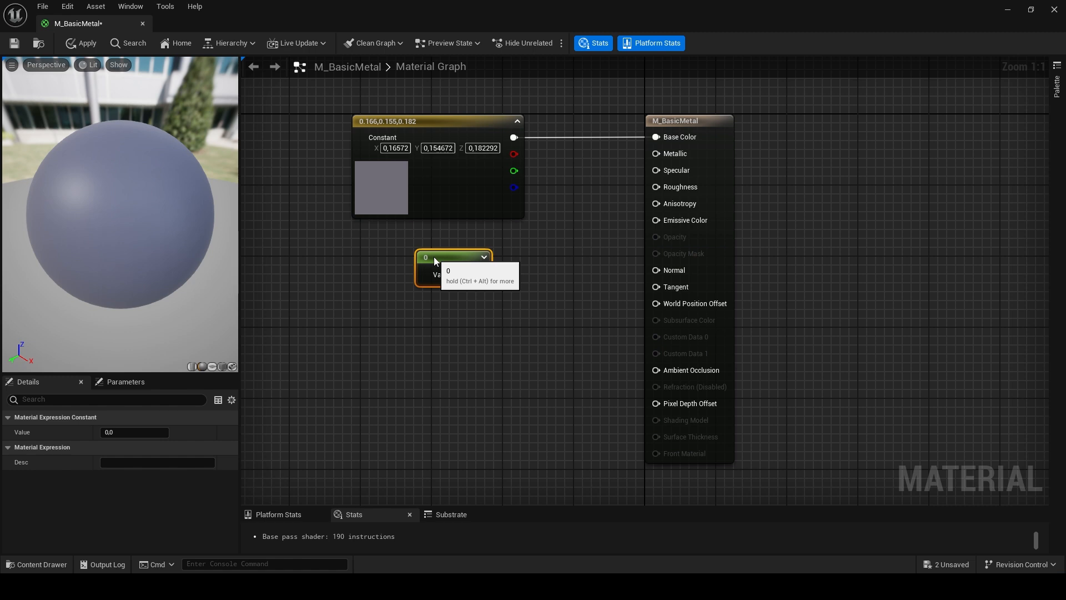
right_click(434, 256)
click(489, 276)
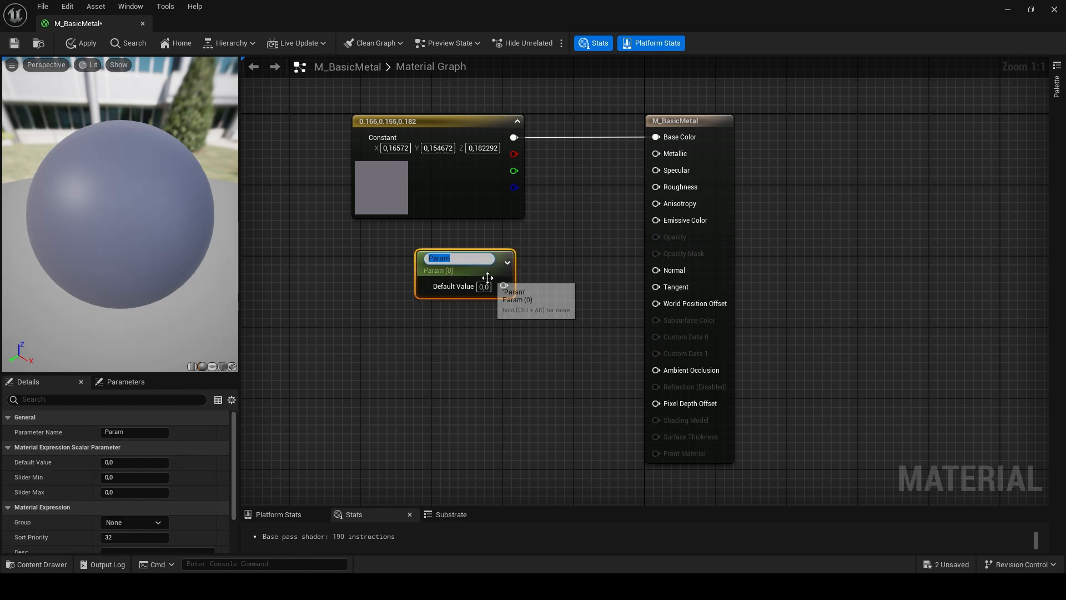
text(Metallic)
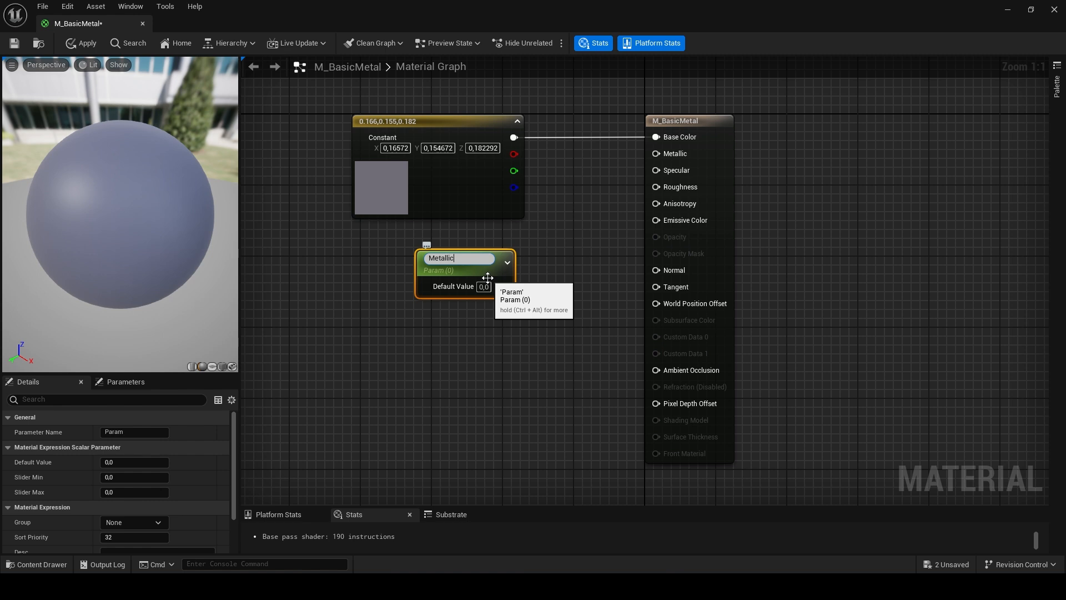
key(Return)
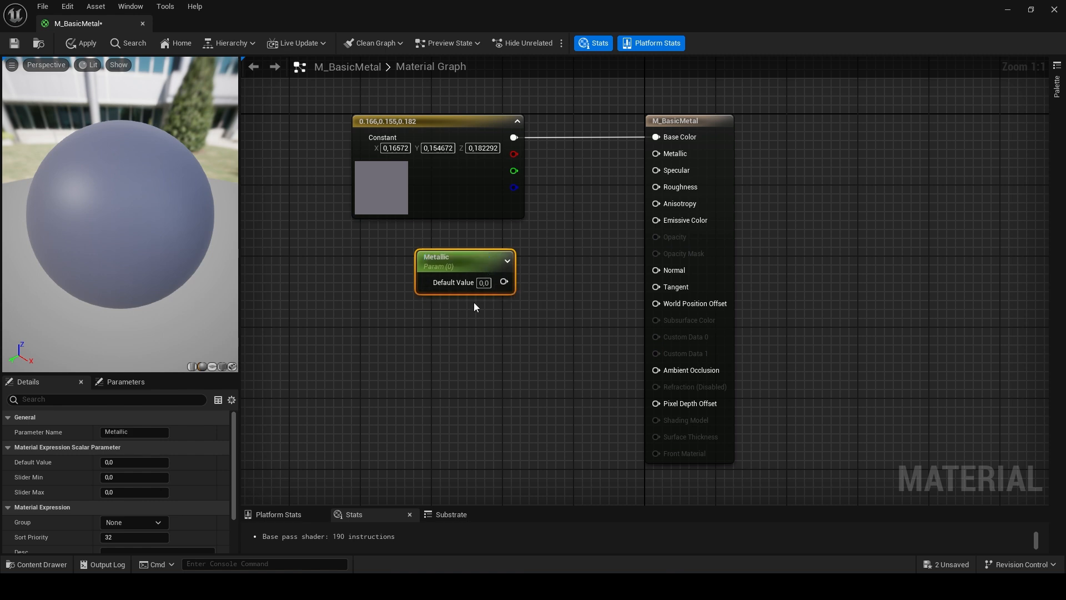
Step: Set the Metallic parameter's default value to 0,75 and connect it to the material's Metallic input
click(486, 282)
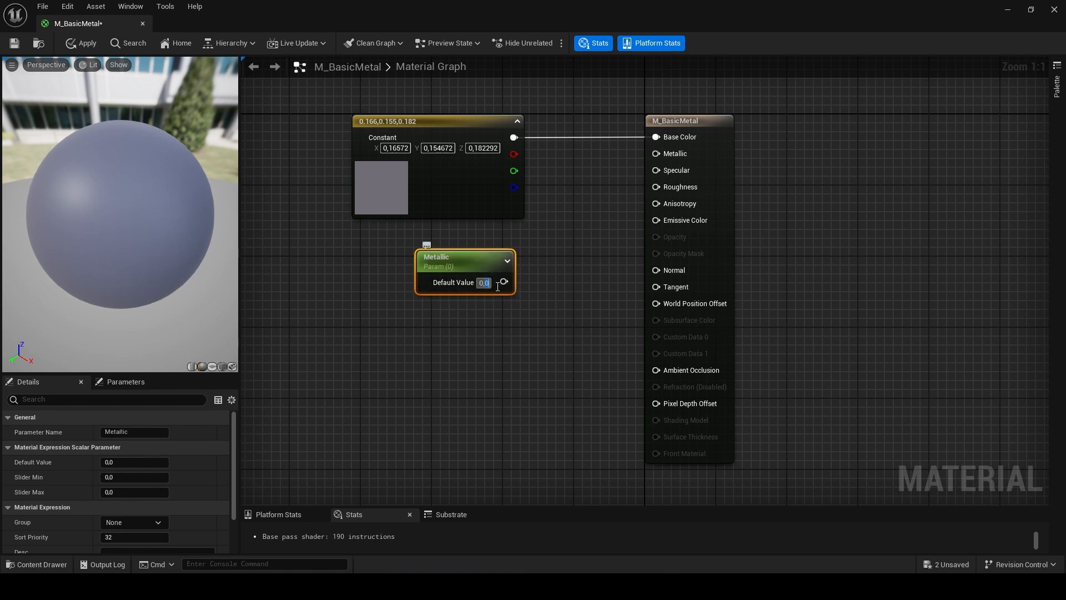
text(0,75)
key(Return)
click(492, 340)
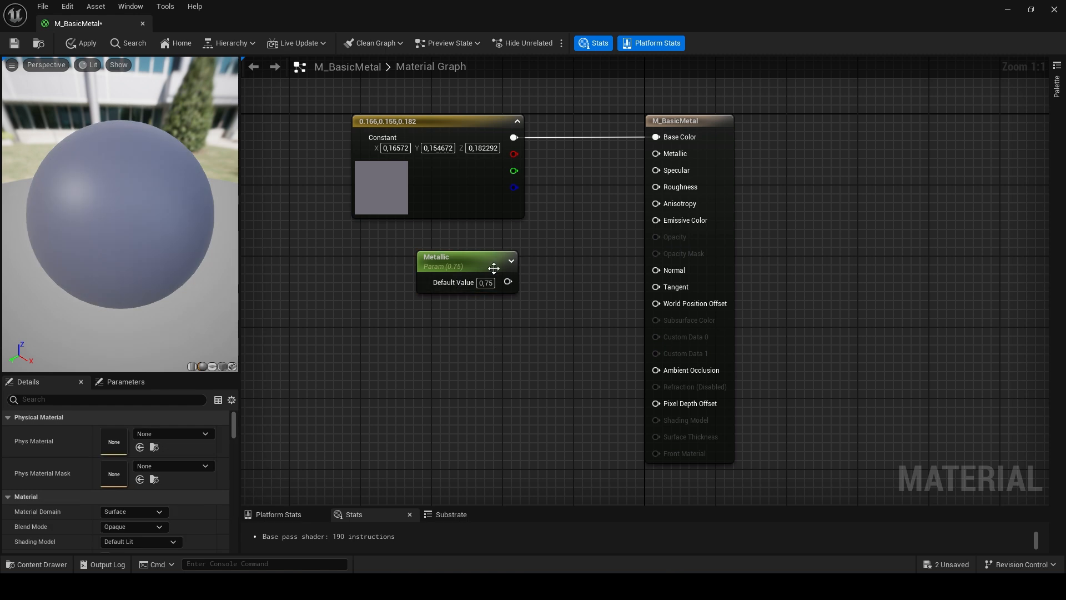
drag(454, 265, 413, 262)
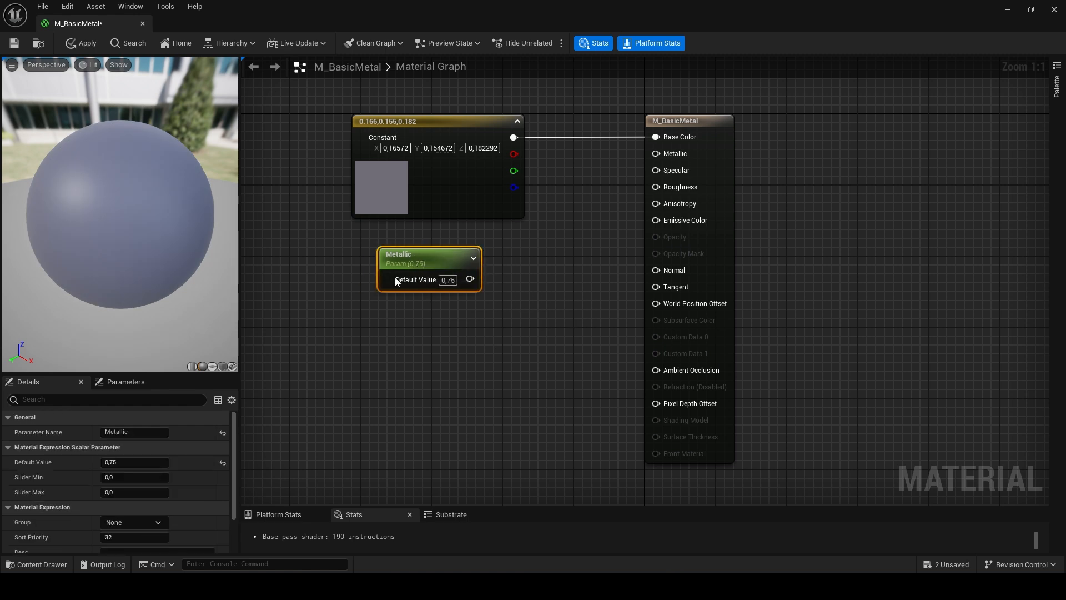
drag(471, 280, 658, 157)
mouse_move(129, 209)
mouse_down()
mouse_move(153, 278)
mouse_move(142, 239)
mouse_move(166, 223)
mouse_move(131, 222)
mouse_move(133, 189)
mouse_up()
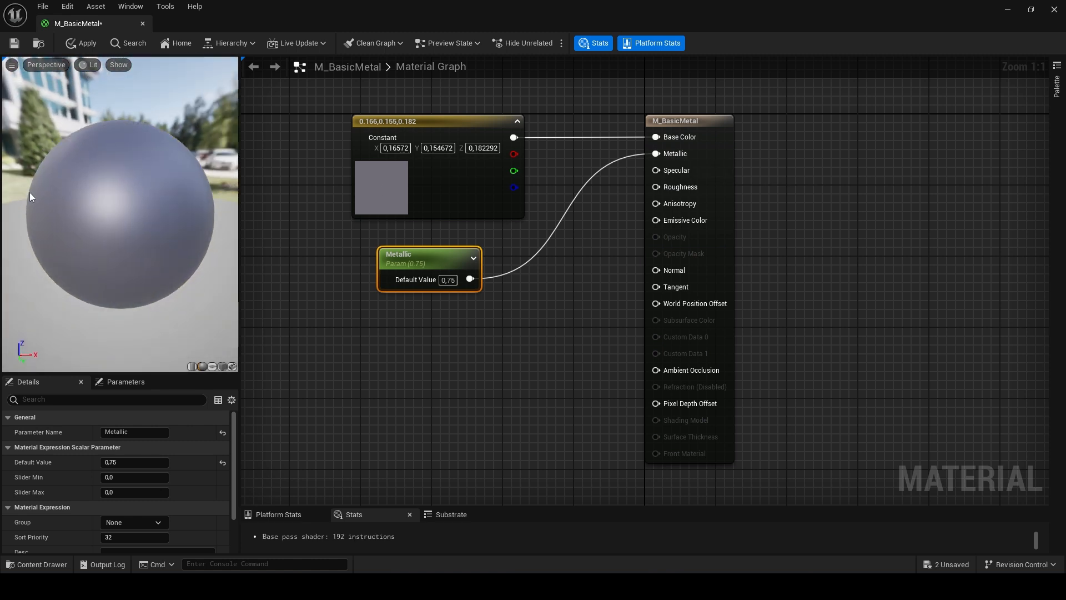
drag(145, 250, 201, 302)
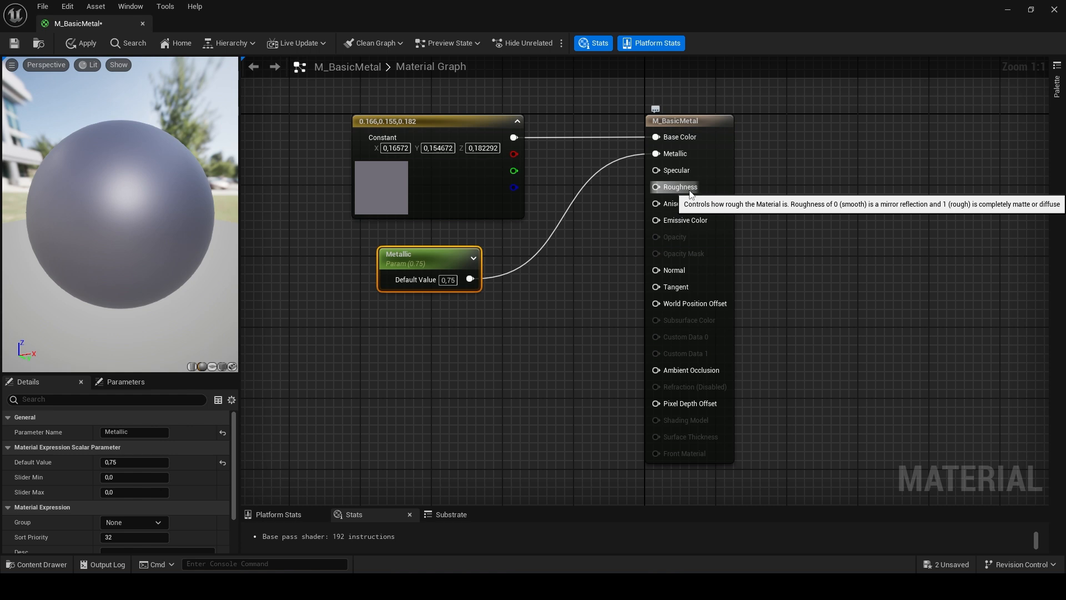
Step: Add a Constant node below the Metallic parameter and convert it to a parameter named Roughness
click(382, 332)
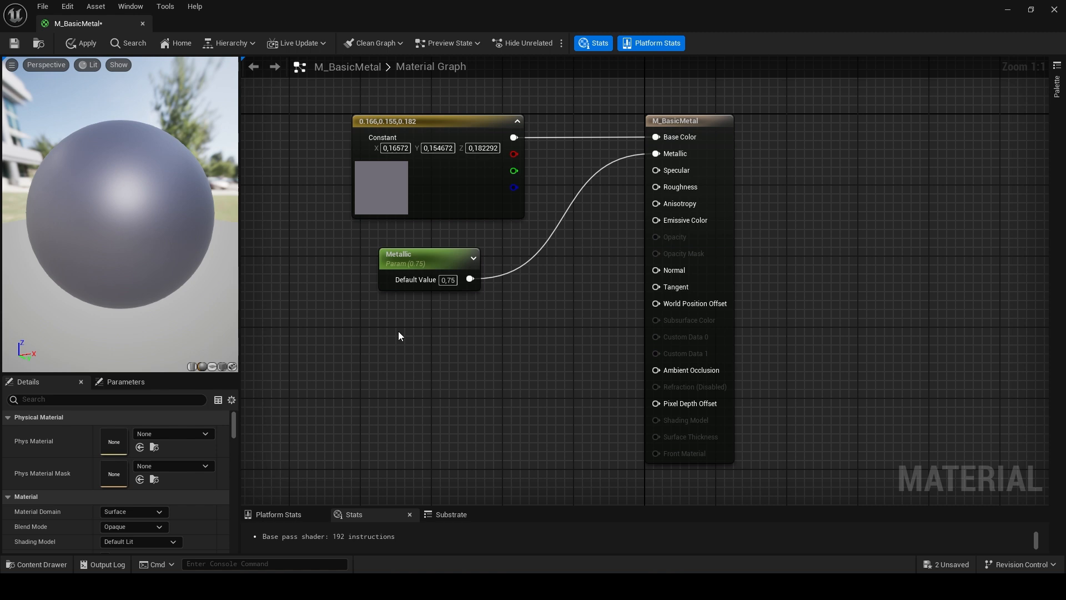
key(1)
click(395, 328)
right_click(410, 334)
click(468, 357)
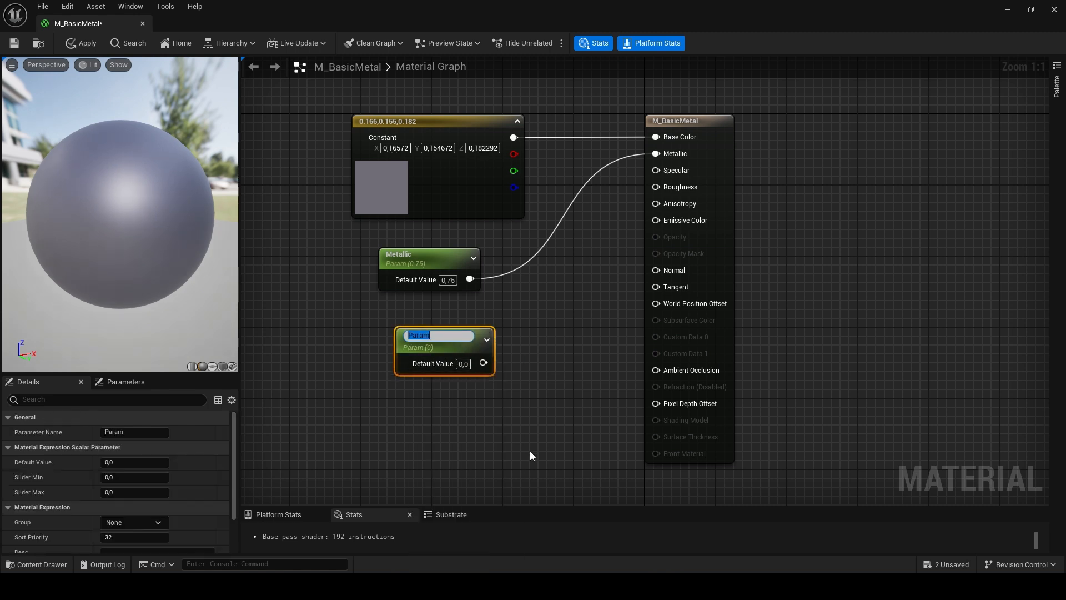
text(Roughness)
key(Return)
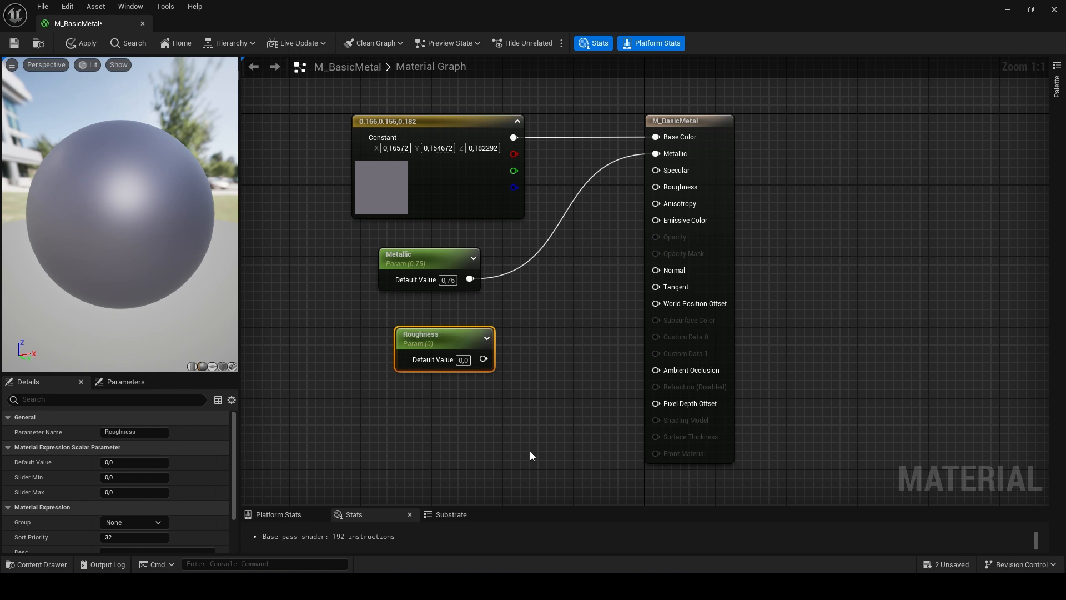
Step: Set the Roughness parameter's default value to 0,2 and connect it to the material's Roughness input
click(465, 361)
text(0,2)
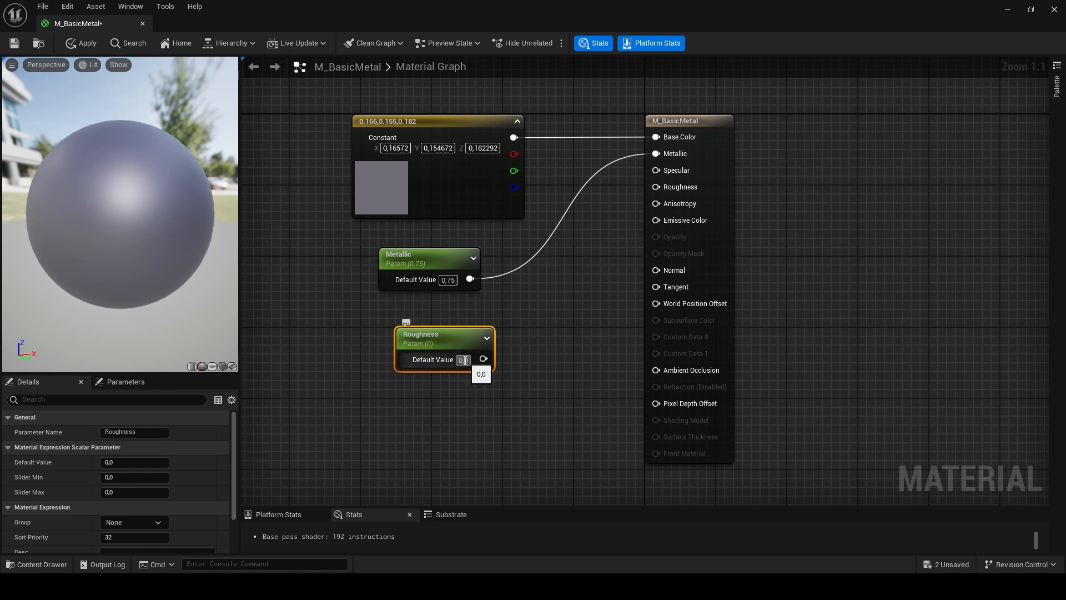
click(486, 412)
drag(452, 345, 445, 327)
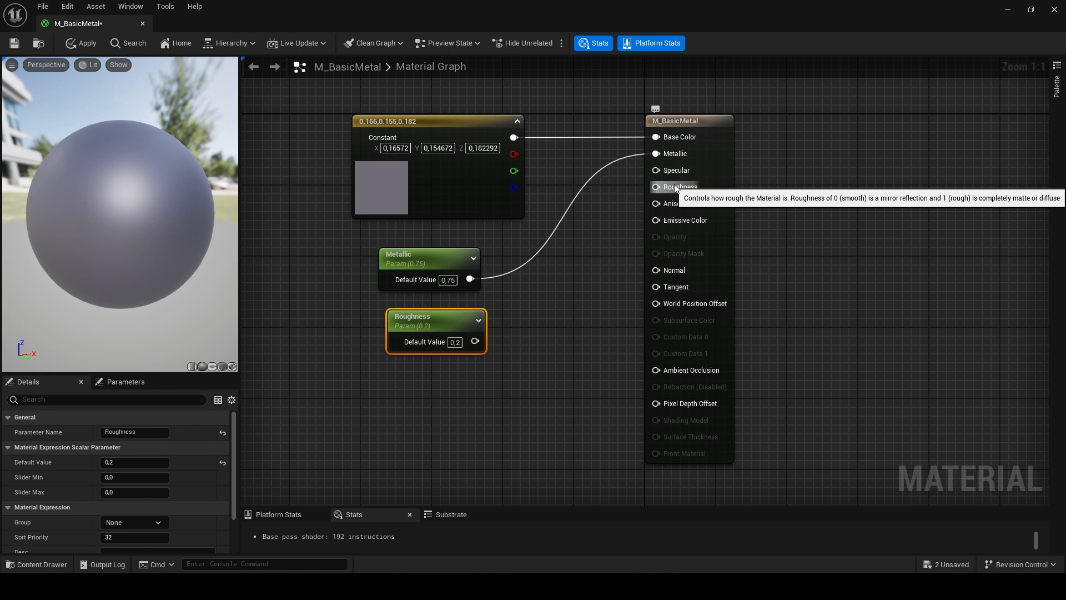
drag(590, 308, 656, 187)
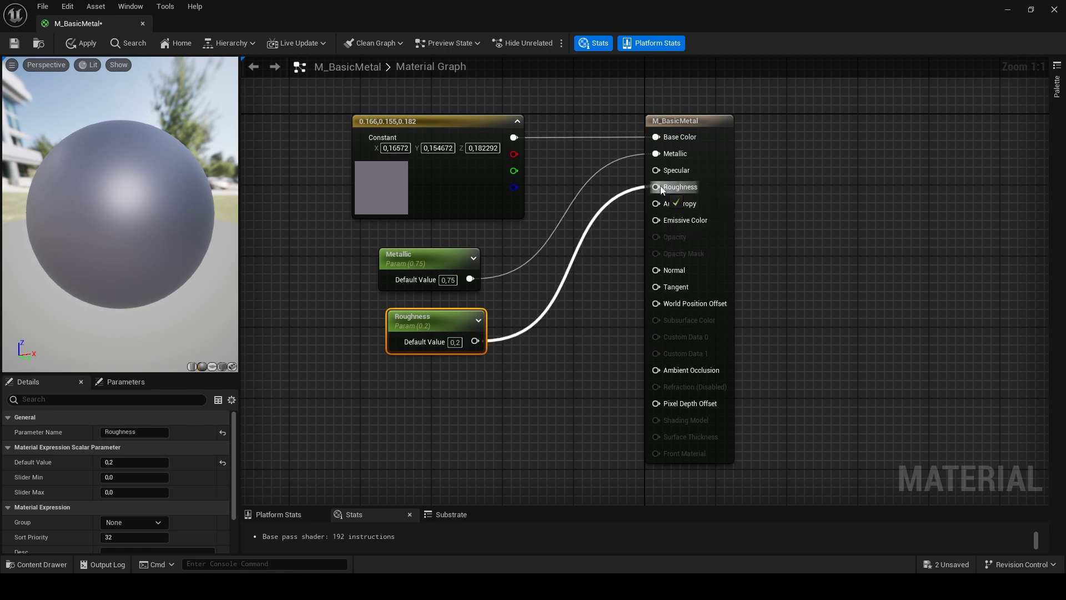
drag(101, 209, 33, 204)
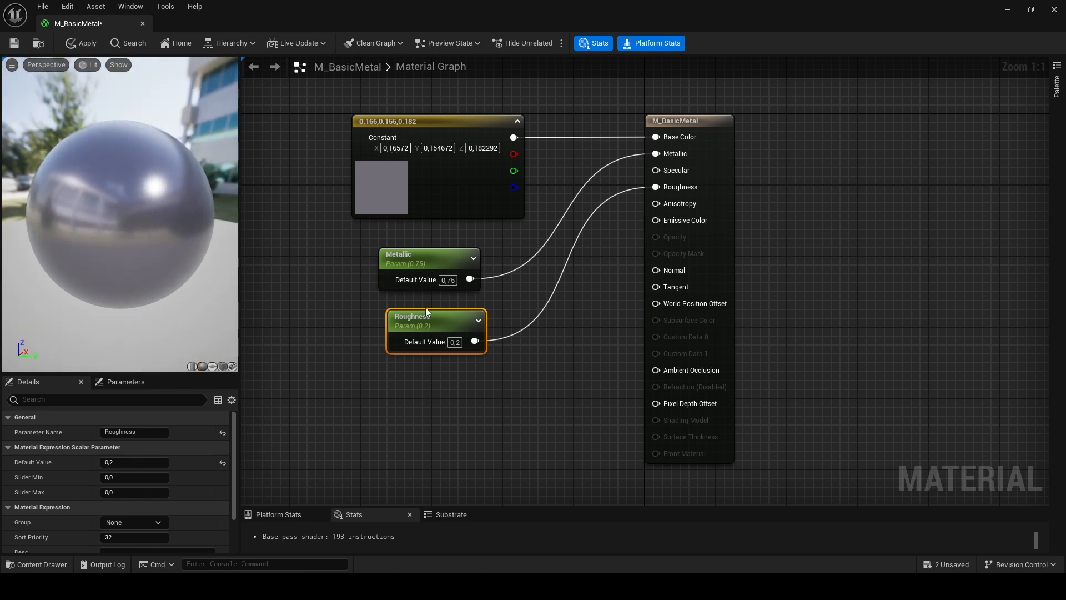
Step: Convert the constant colour node into a parameter named Metal Tint
click(414, 121)
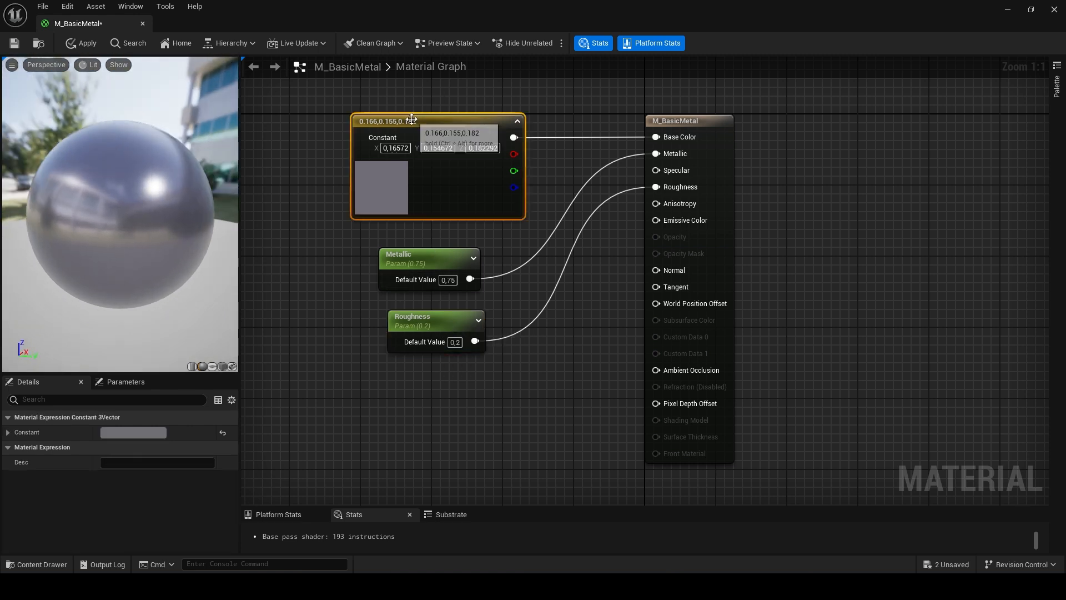
right_click(414, 121)
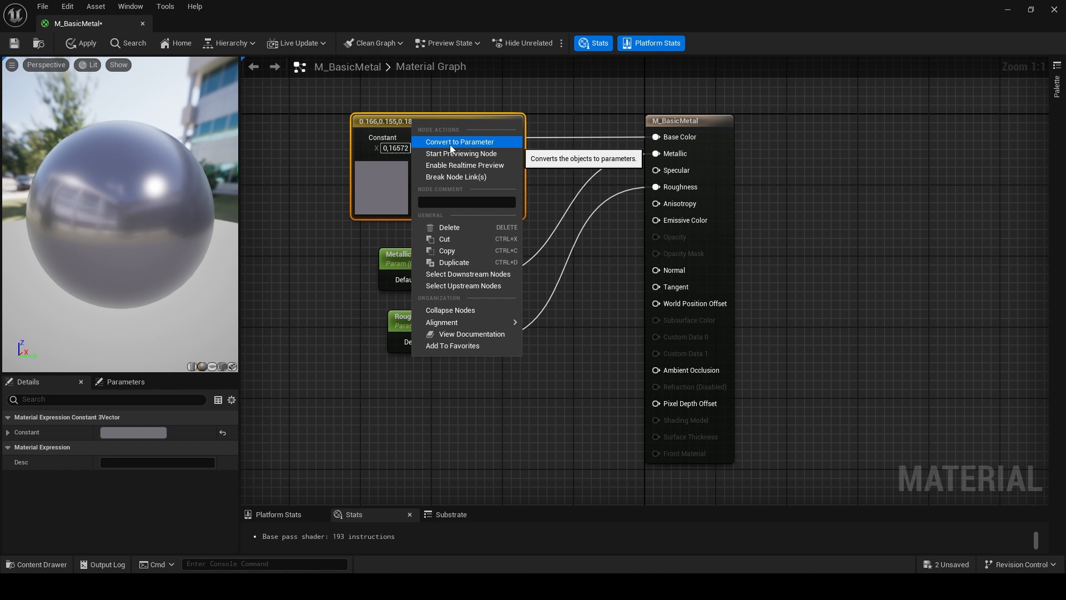
click(450, 144)
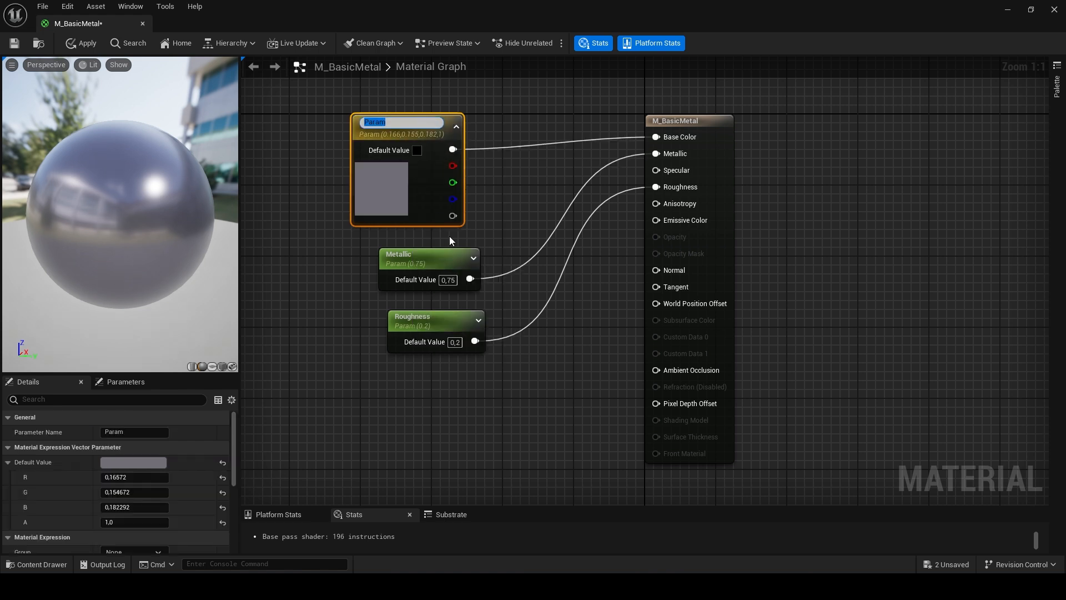
text(Metal Tint)
key(Return)
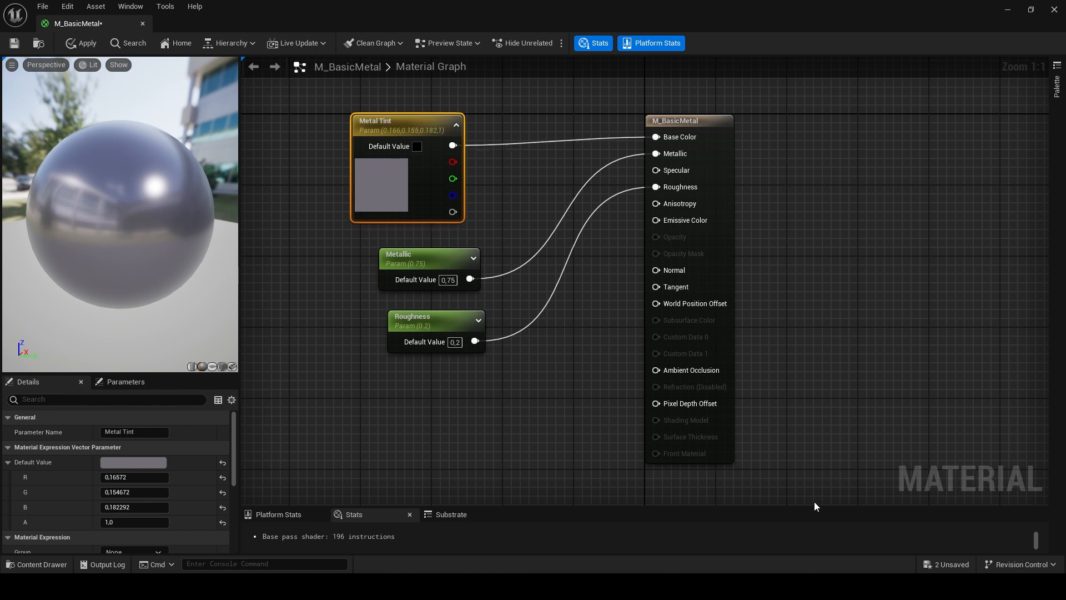
Step: Save the M_BasicMetal material and close its editor
drag(24, 211, 1, 94)
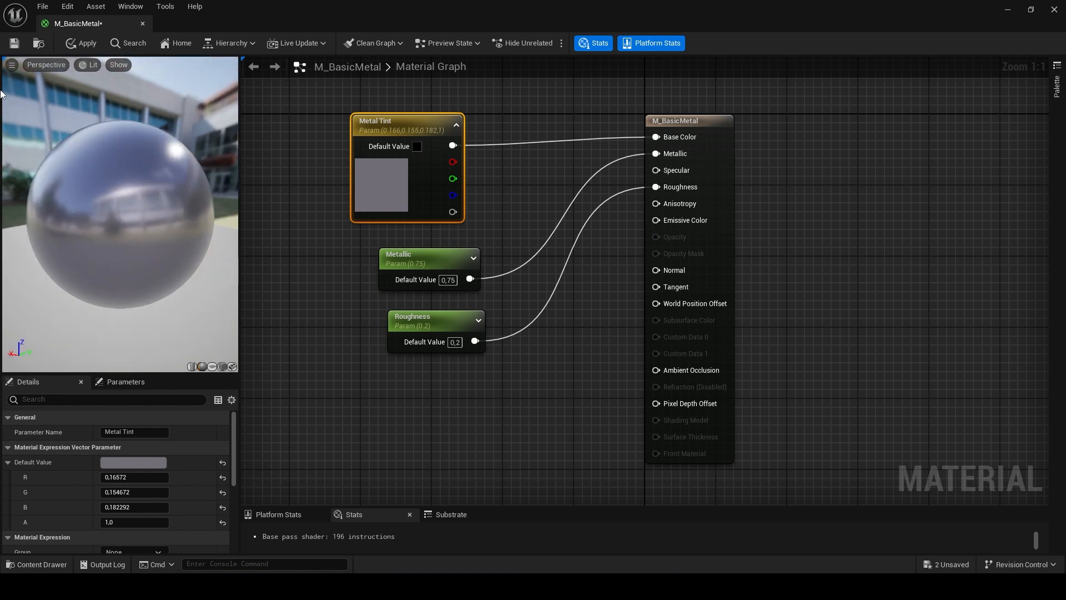
click(14, 44)
drag(161, 198, 111, 200)
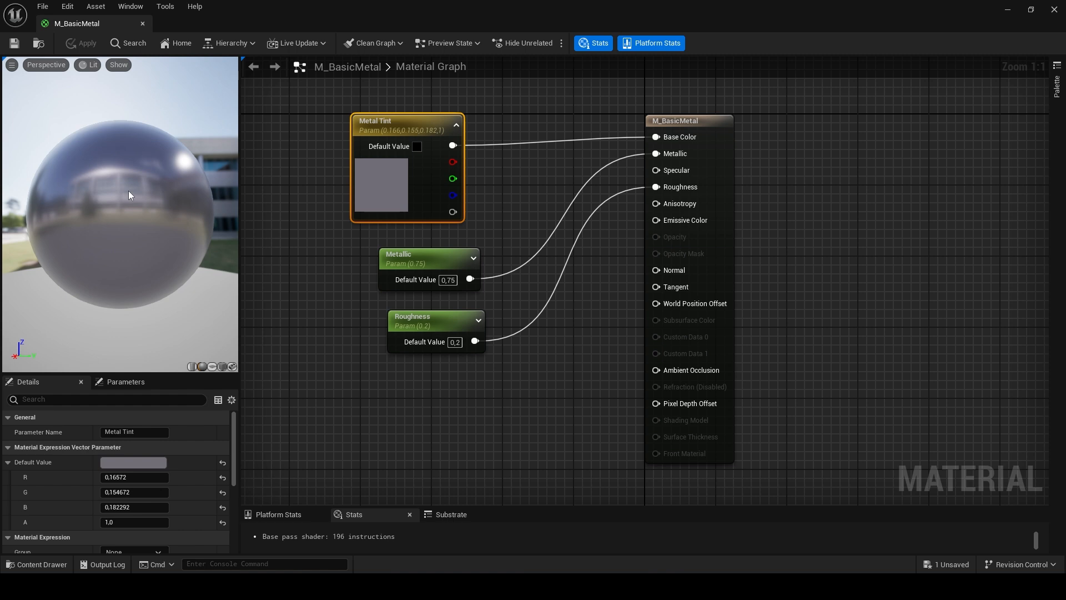
click(1055, 10)
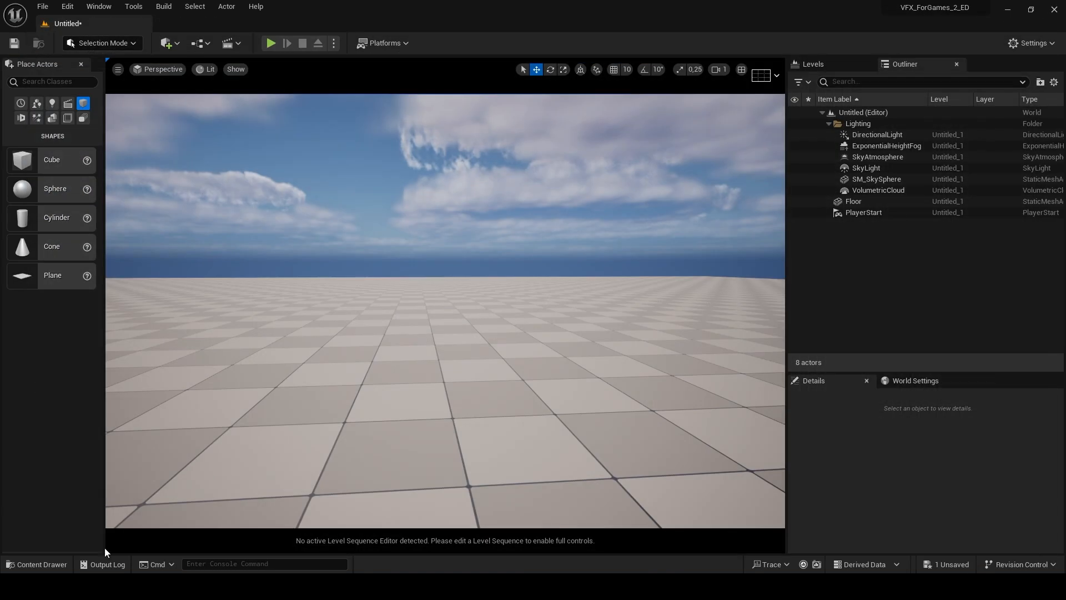
Step: Create a material instance of M_BasicMetal in the BasicMetal folder and name it MI_IronMetal
click(25, 565)
click(206, 439)
right_click(208, 423)
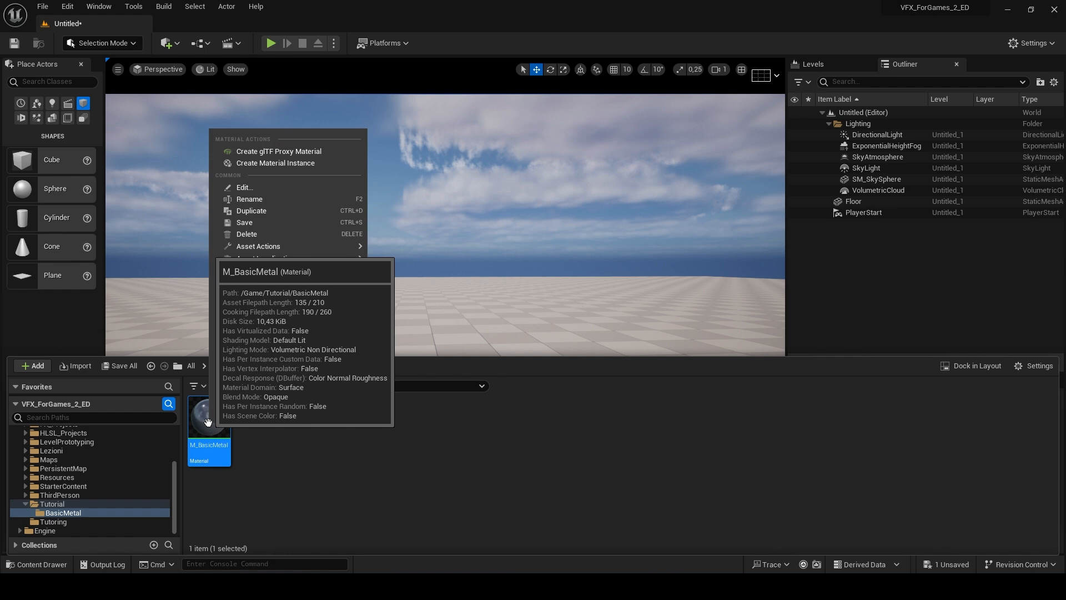
click(275, 162)
text(MI)
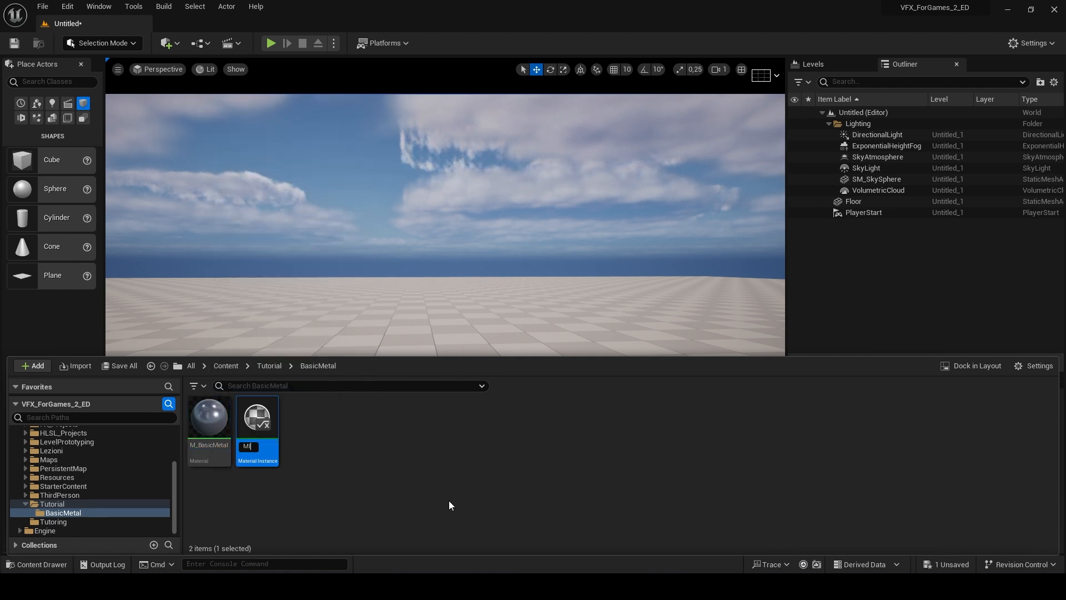
text(_Ba)
key(BackSpace)
key(BackSpace)
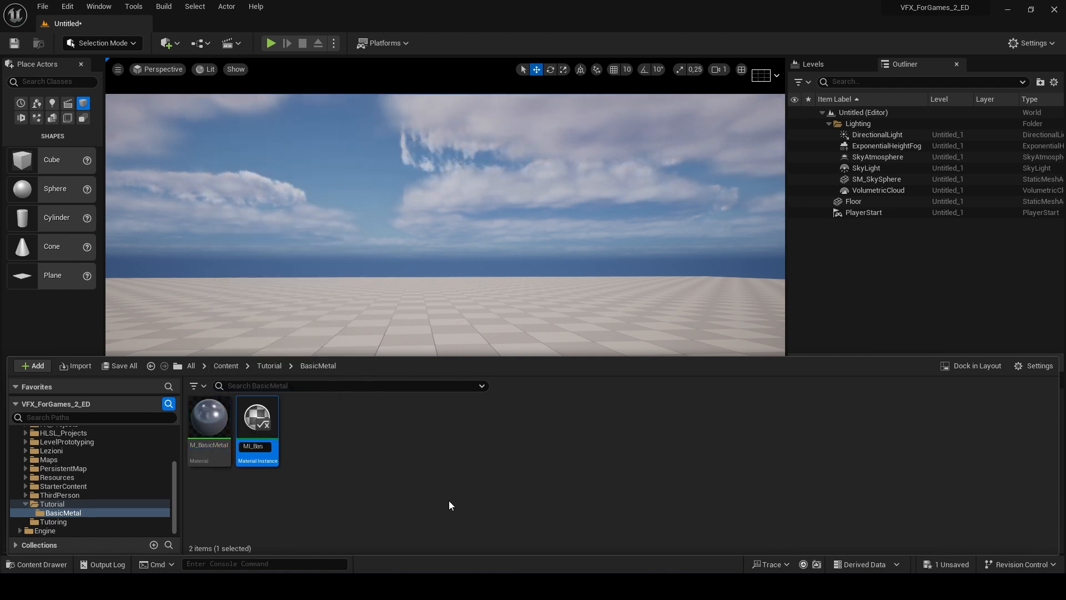
text(IronM)
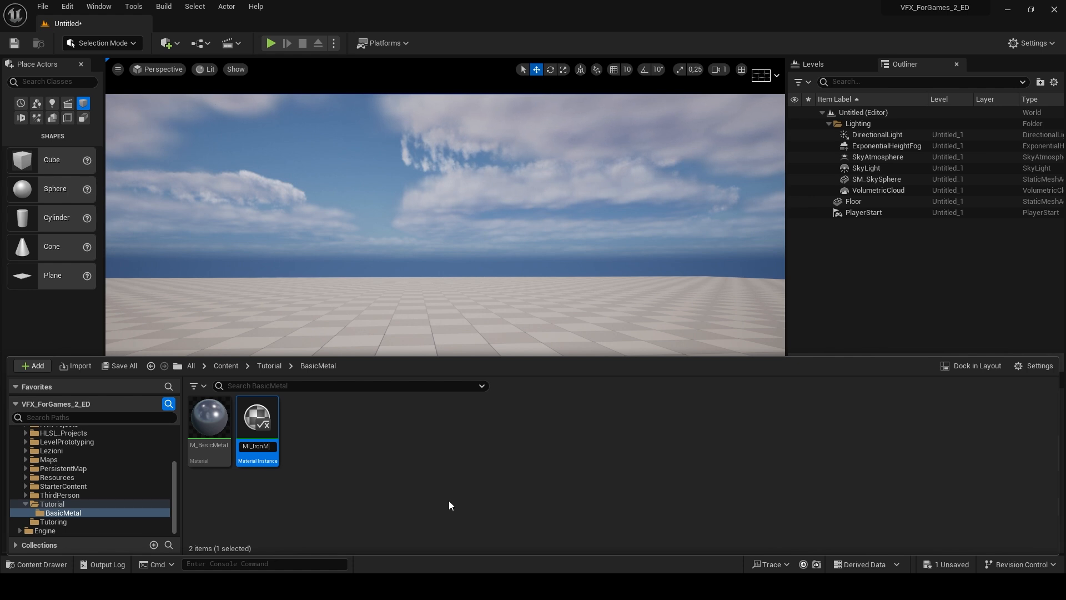
text(etal)
key(Return)
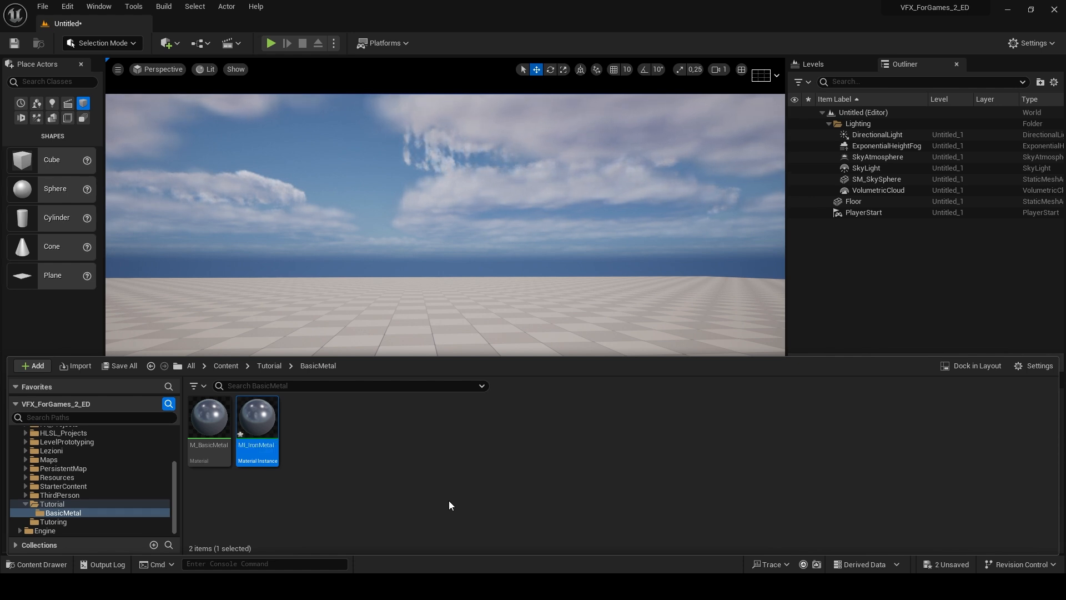
Step: Place a Sphere in the level and raise it above the floor
click(417, 500)
drag(38, 186, 429, 341)
drag(428, 301, 428, 218)
click(934, 503)
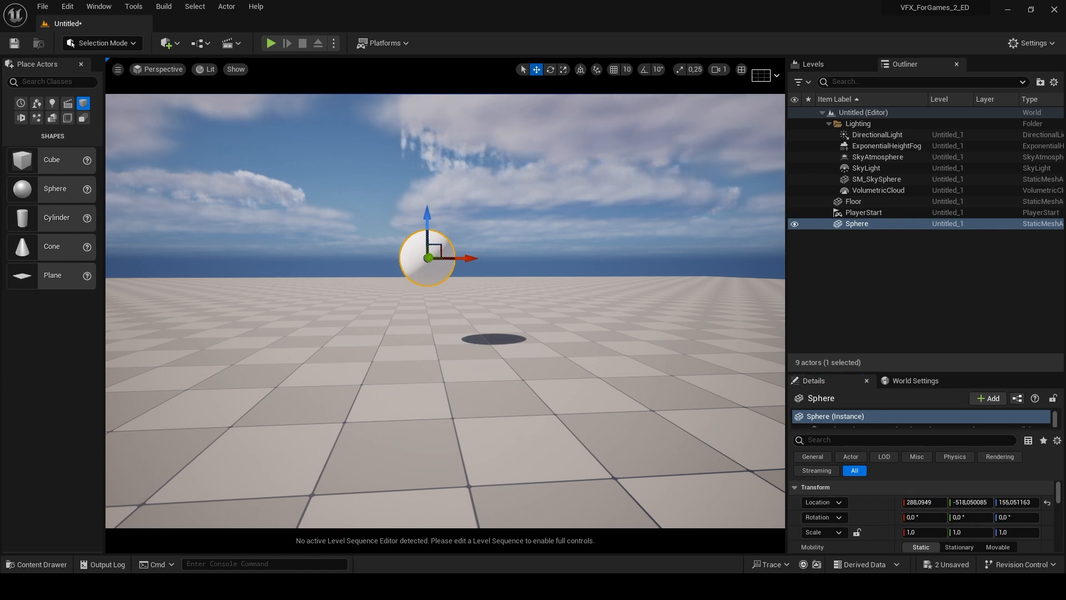
click(876, 179)
Step: Apply the MI_IronMetal material instance to the sphere and inspect its reflections from several angles
click(38, 566)
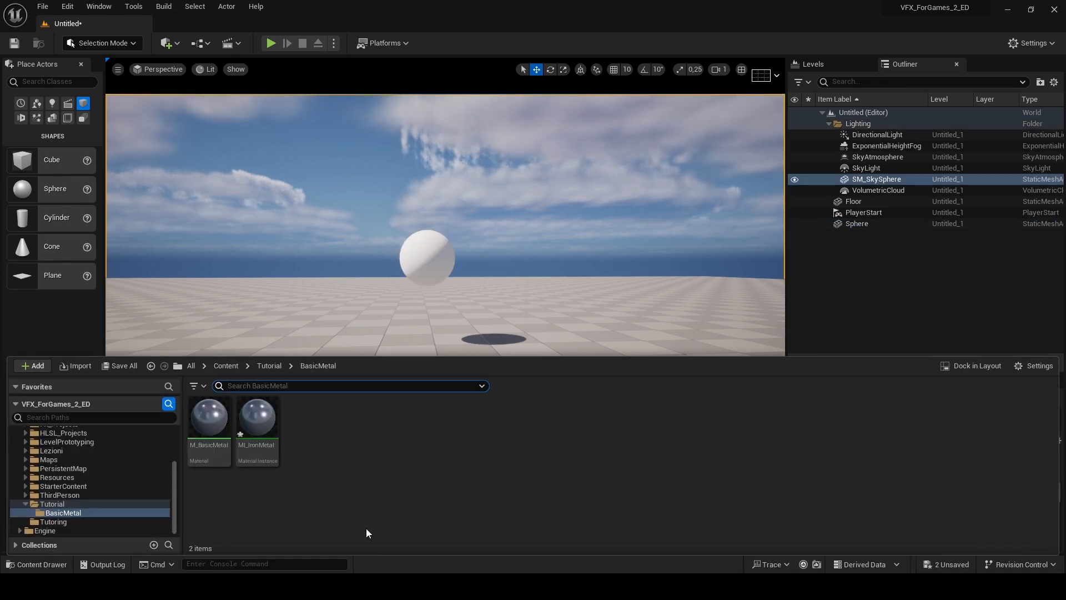
drag(255, 416, 605, 250)
click(432, 261)
key(f)
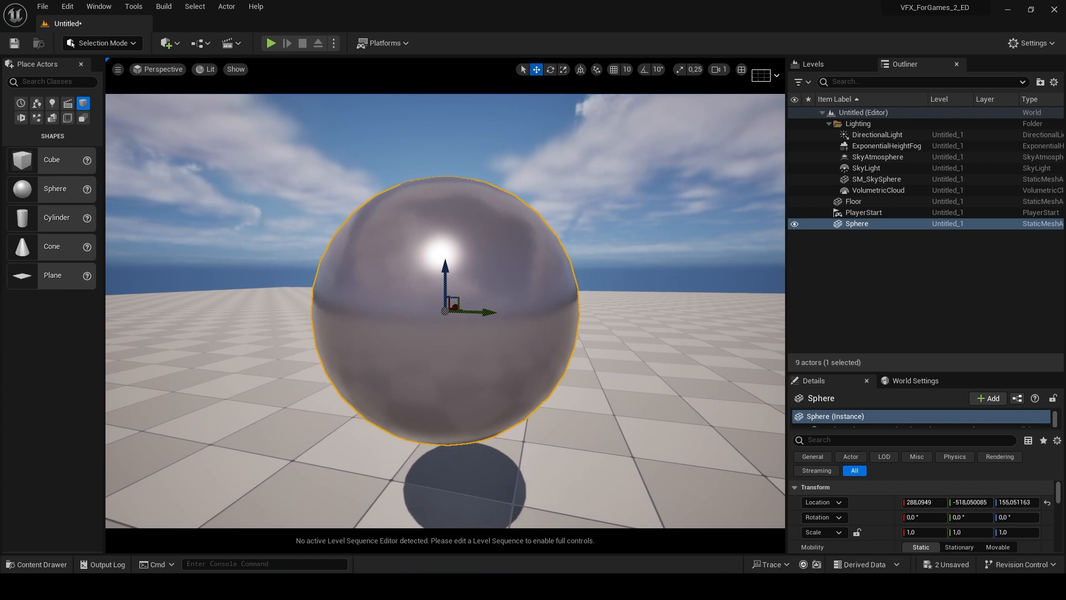
click(626, 187)
alt+drag(632, 210, 594, 241)
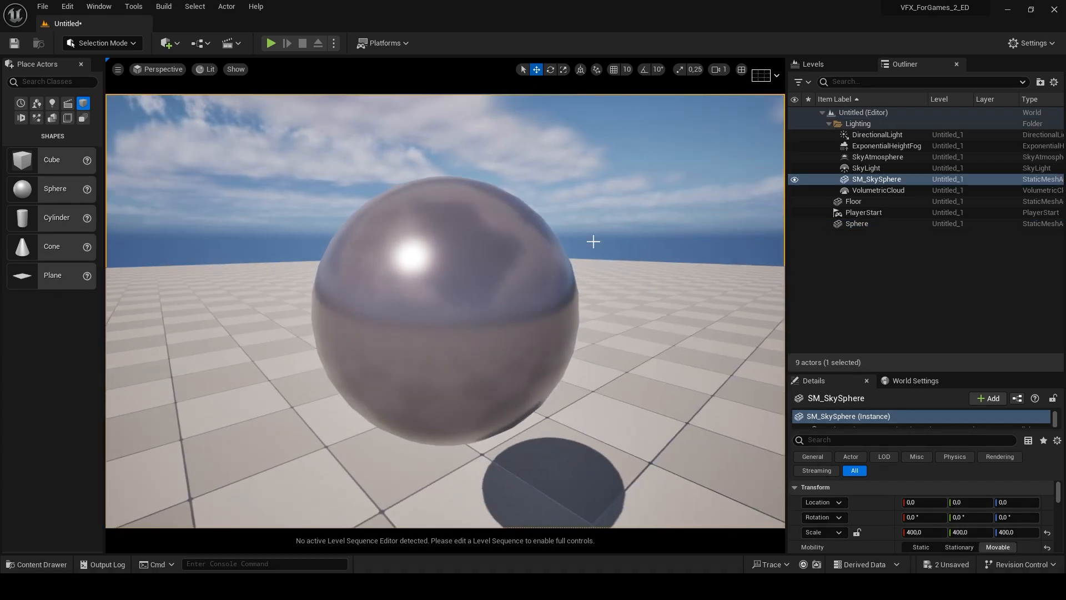
alt+drag(558, 319, 562, 350)
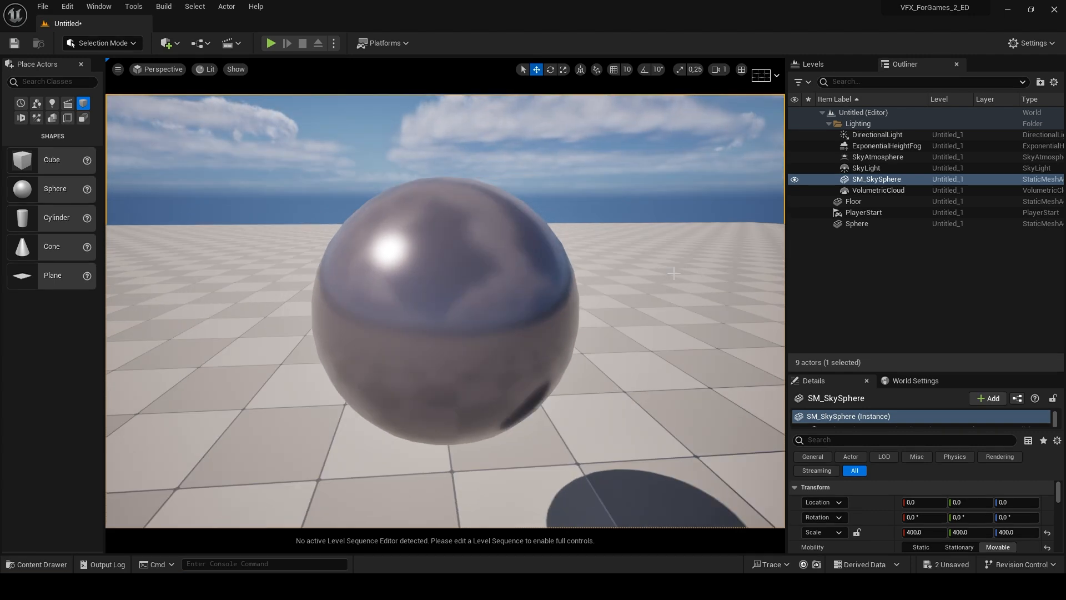
mouse_move(606, 383)
alt+mouse_down()
mouse_move(602, 329)
mouse_move(602, 378)
alt+mouse_up()
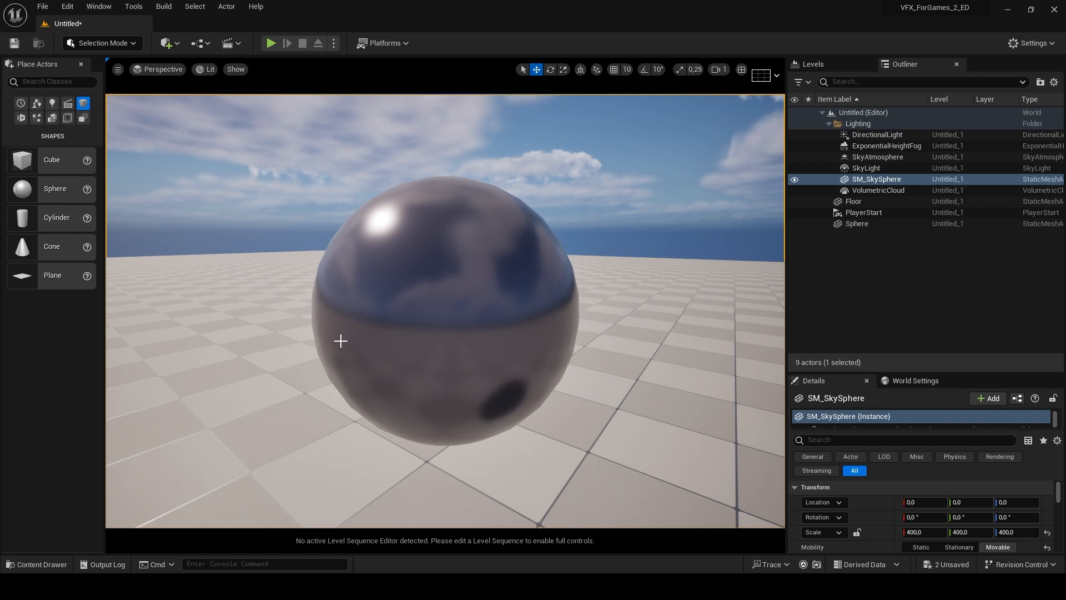
alt+drag(546, 409, 476, 240)
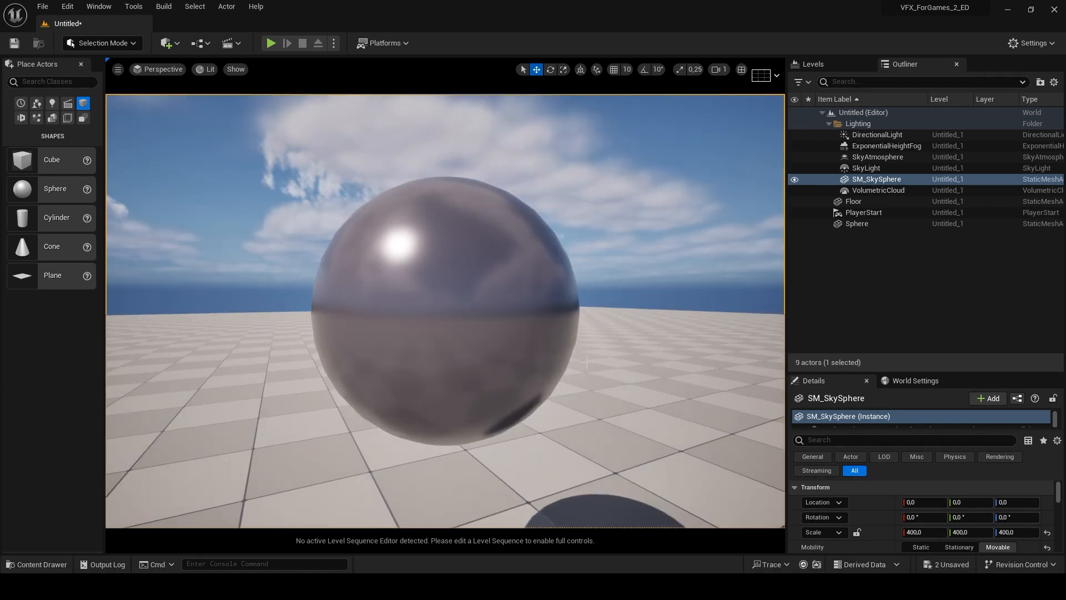
Step: Reopen the M_BasicMetal material graph for editing
click(36, 564)
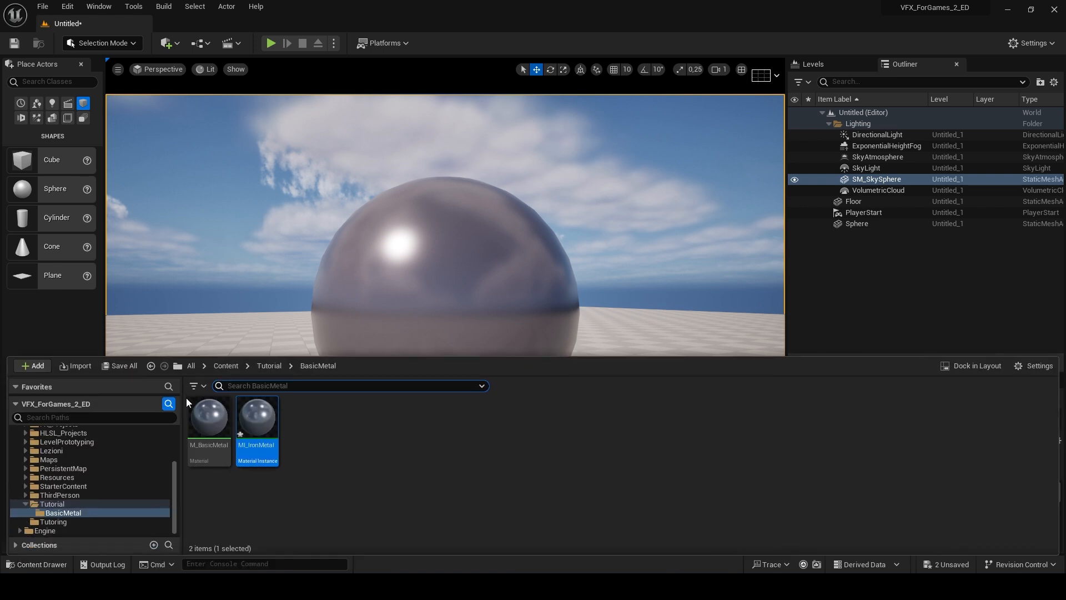
double_click(257, 430)
click(448, 412)
click(441, 309)
right_drag(435, 435, 599, 416)
scroll(598, 425, down, 3)
click(598, 424)
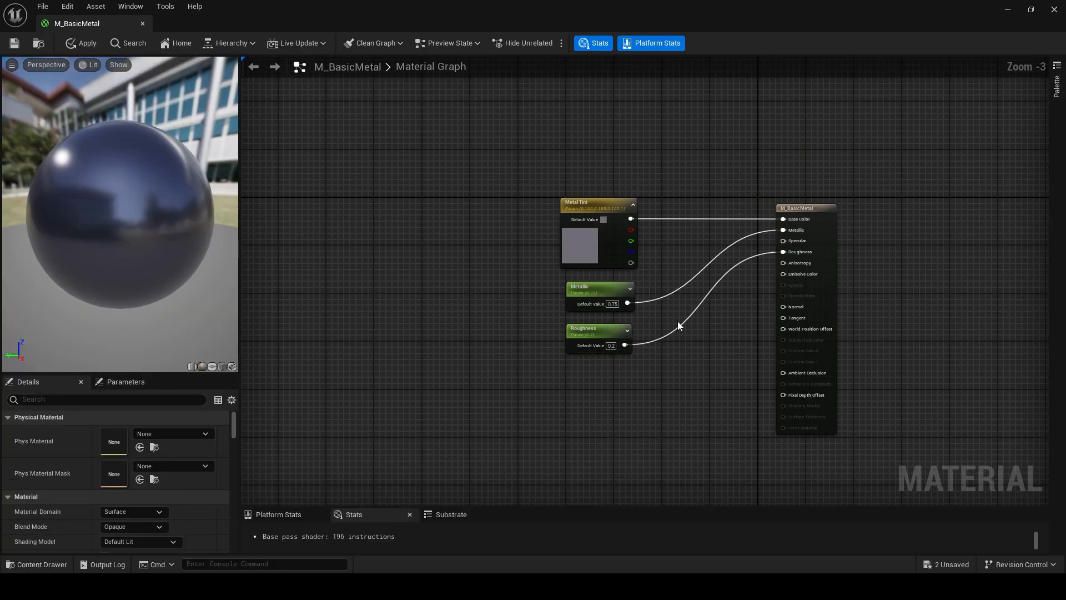
right_drag(311, 274, 388, 251)
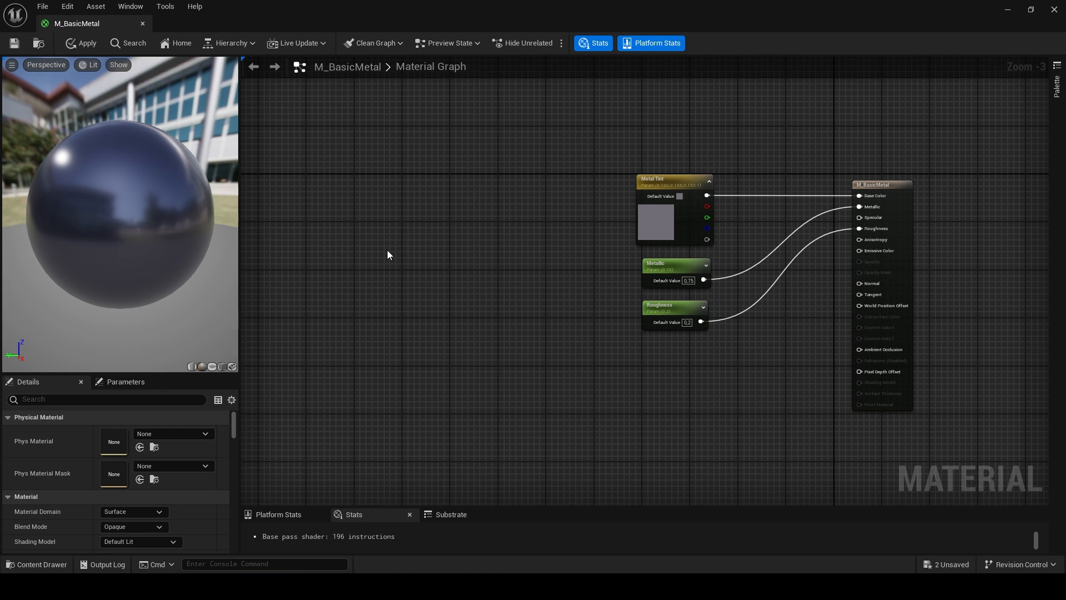
Step: Disconnect the Roughness parameter from the material's Roughness input and move its node to the empty area left of the other nodes
alt+click(751, 309)
drag(674, 308, 320, 208)
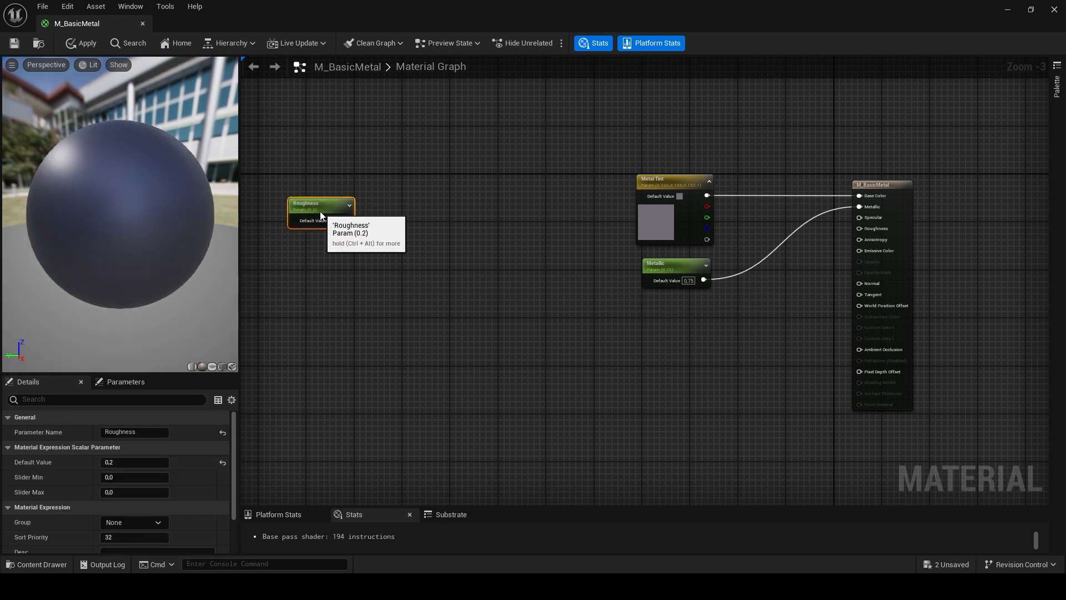
click(388, 298)
scroll(422, 302, up, 4)
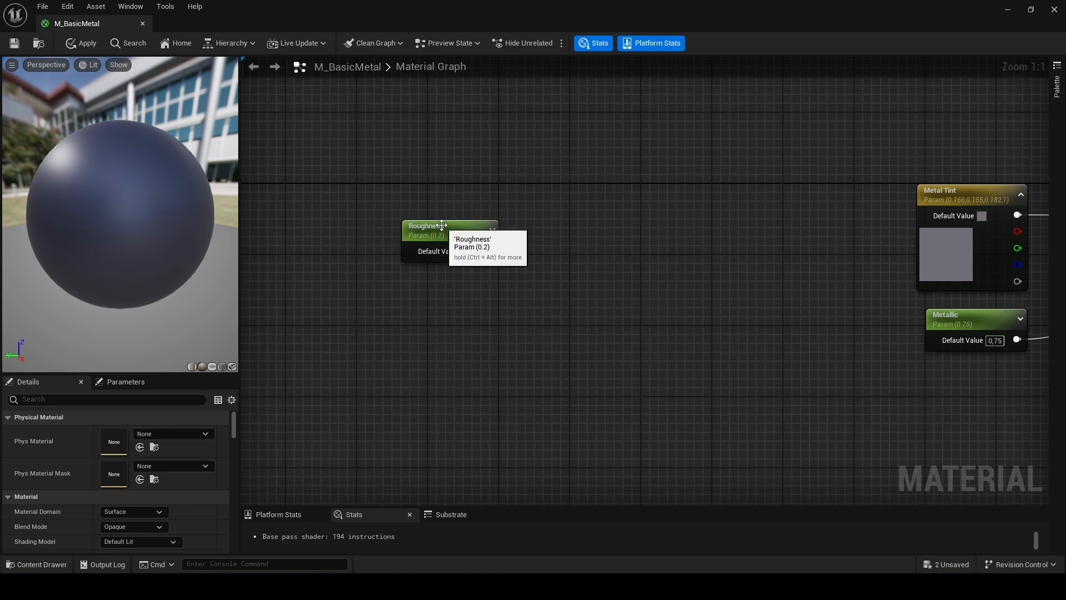
drag(447, 230, 447, 309)
click(471, 232)
right_drag(469, 227, 521, 283)
right_click(476, 224)
click(523, 182)
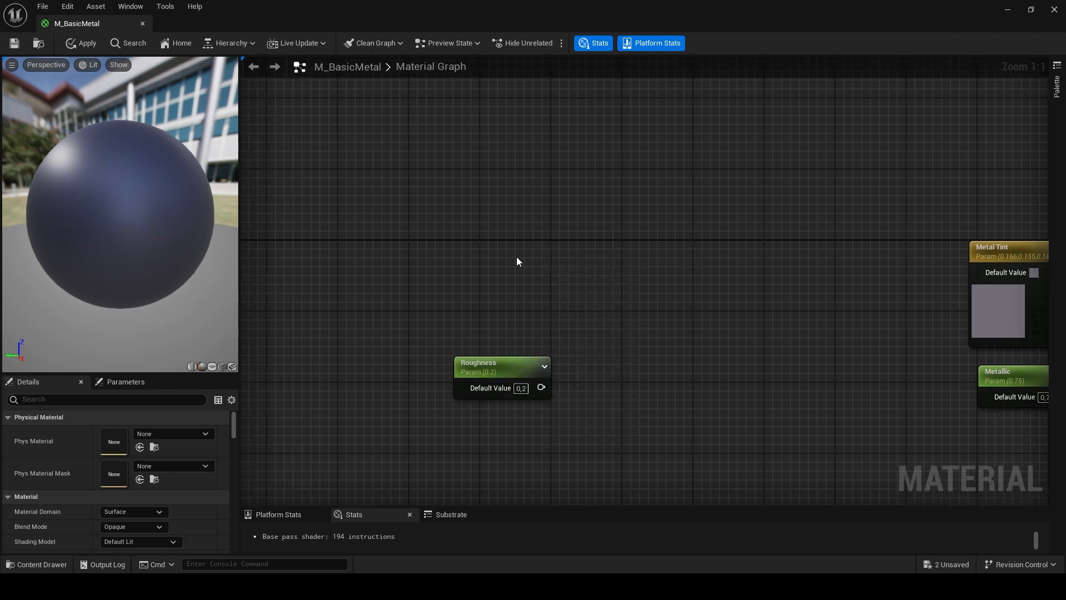
Step: Add a Lerp node above the Roughness parameter
key(l)
click(516, 257)
drag(531, 261, 513, 243)
click(394, 227)
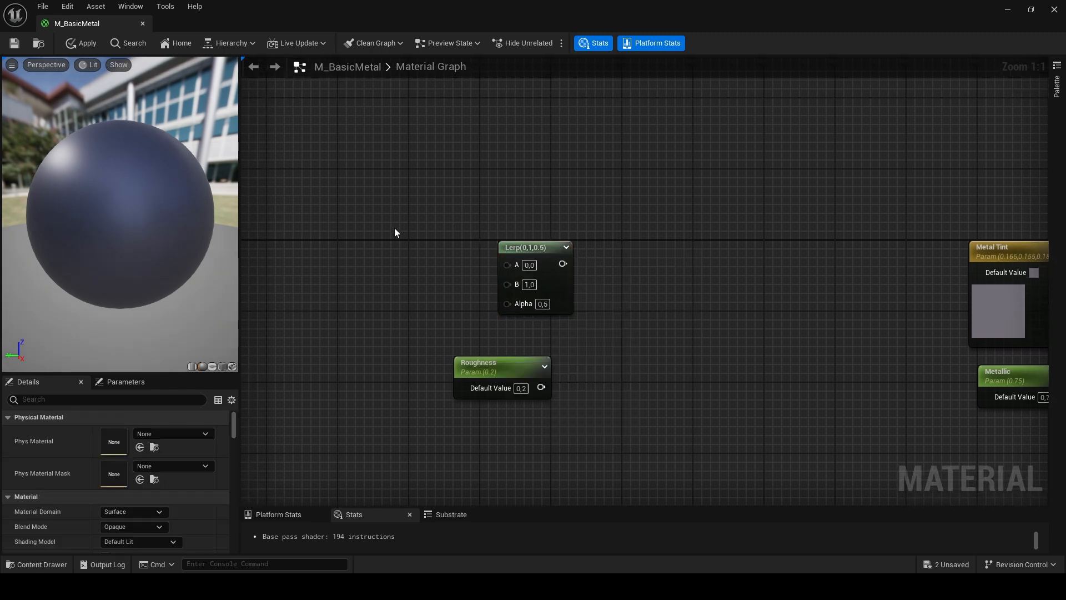
Step: Add two Constant nodes with values 0 and 1 and connect them to the Lerp's A and B inputs
key(1)
click(388, 231)
drag(413, 236, 509, 266)
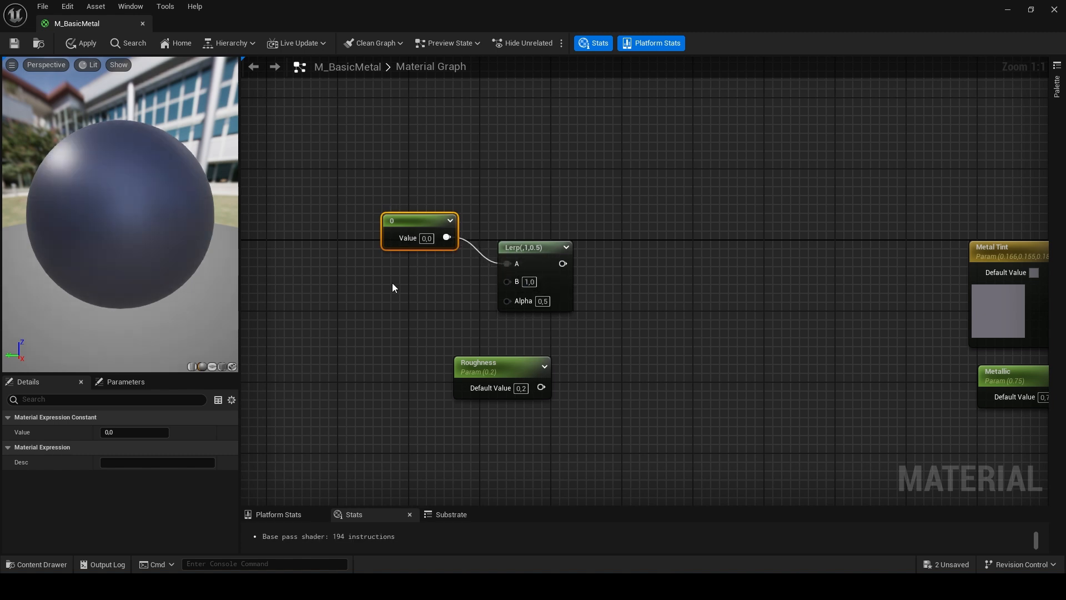
key(1)
click(373, 300)
click(415, 321)
text(1)
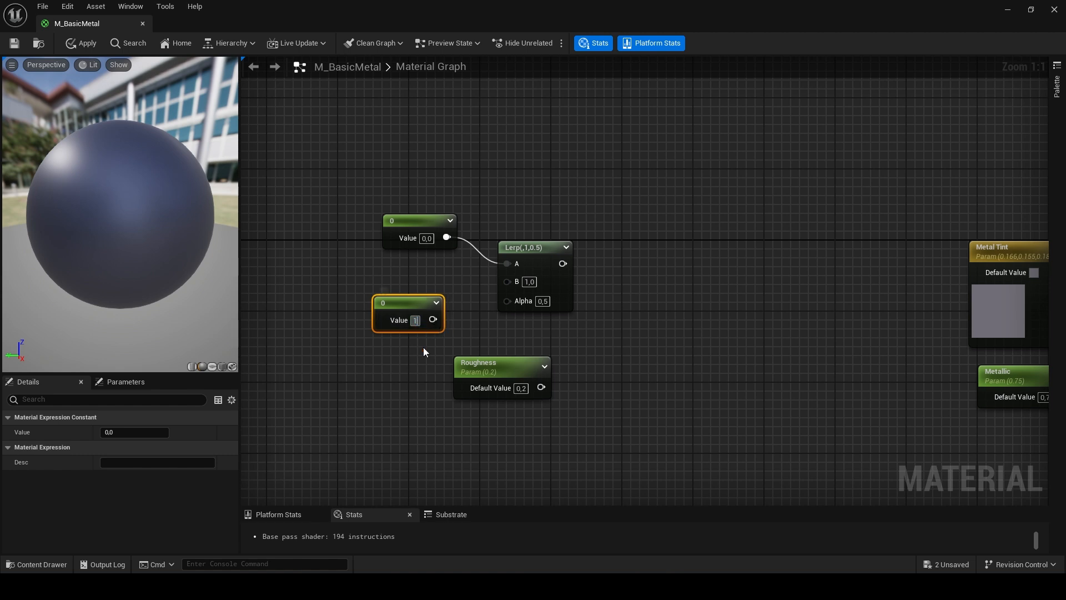
key(Return)
drag(438, 319, 507, 281)
drag(420, 300, 430, 271)
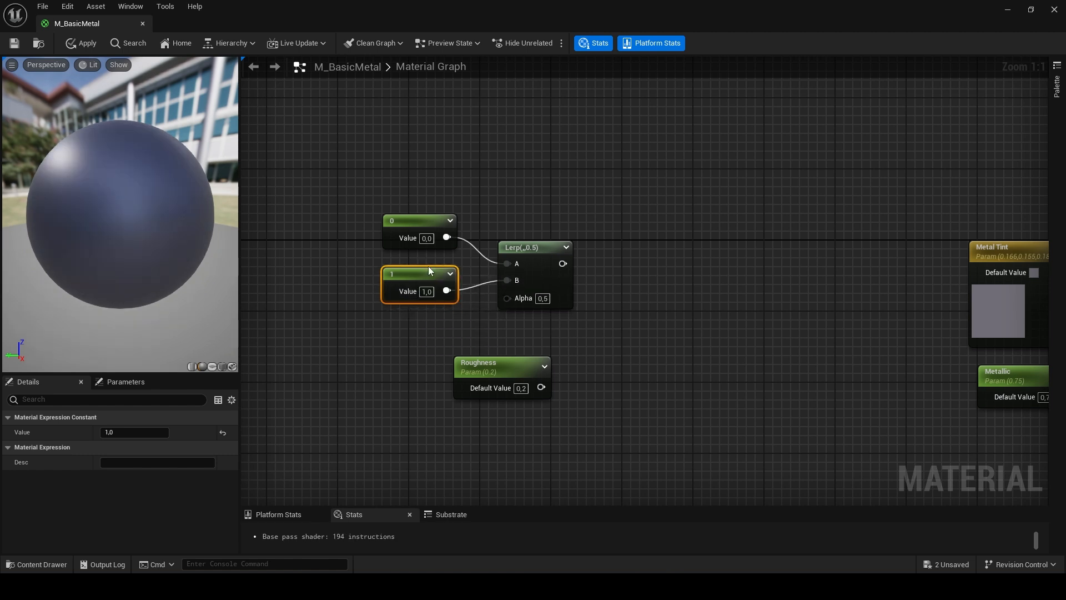
click(656, 177)
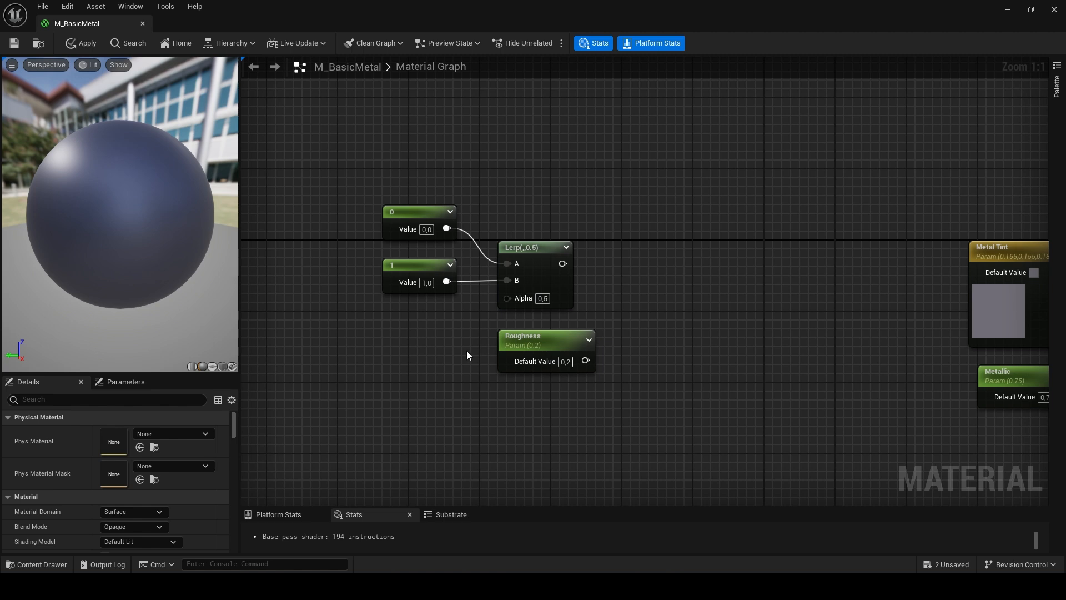
Step: Add a Texture Sample below the constants and connect its R output to the Lerp's Alpha
click(346, 352)
drag(375, 362, 367, 324)
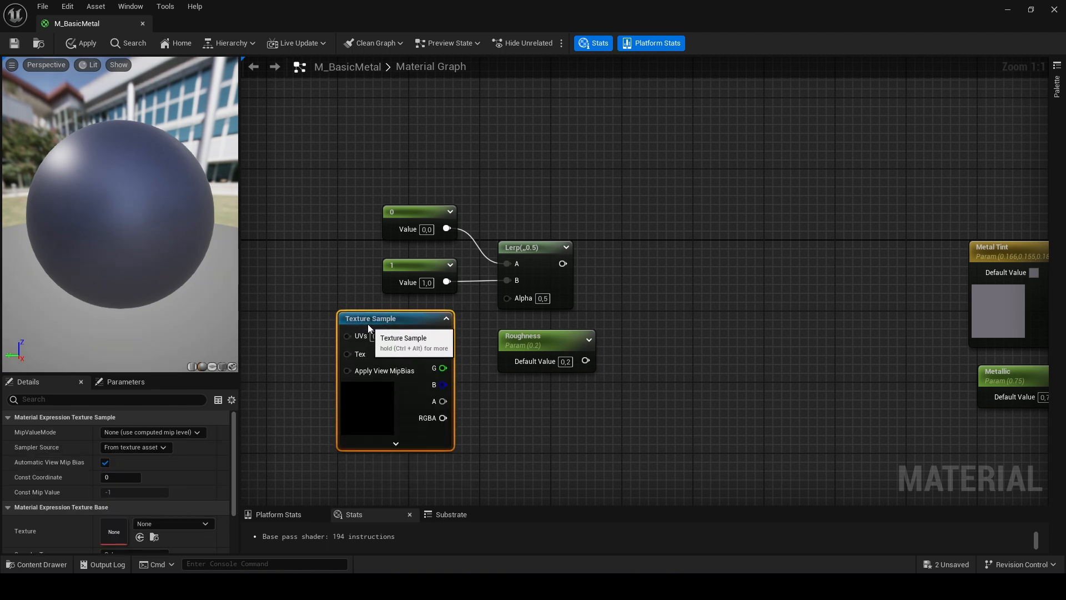
drag(443, 351, 507, 299)
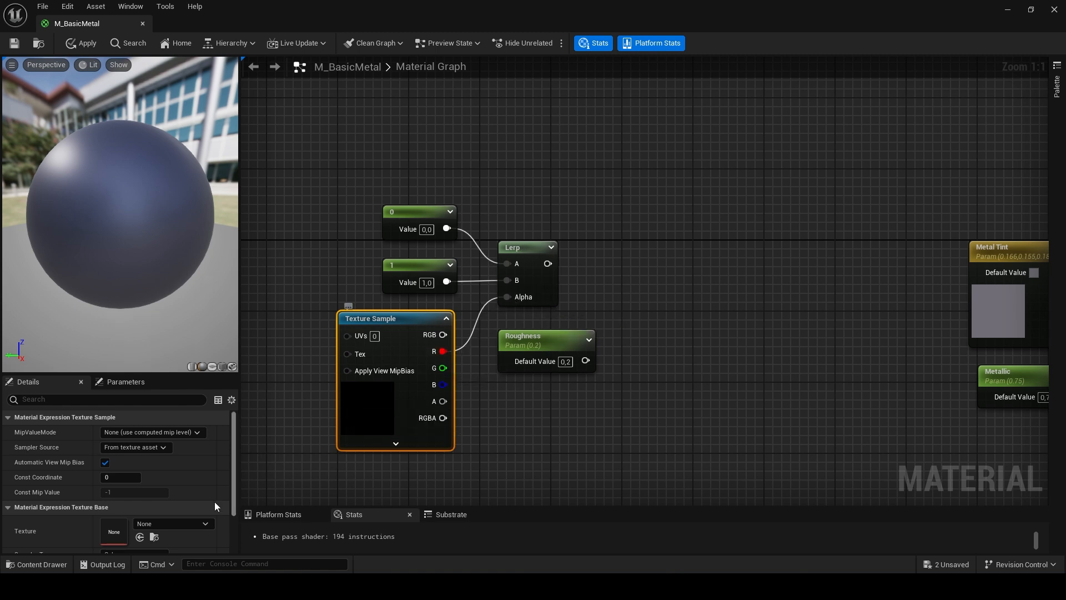
Step: Assign the T_CloudNoise texture to the Texture Sample node
scroll(158, 499, down, 3)
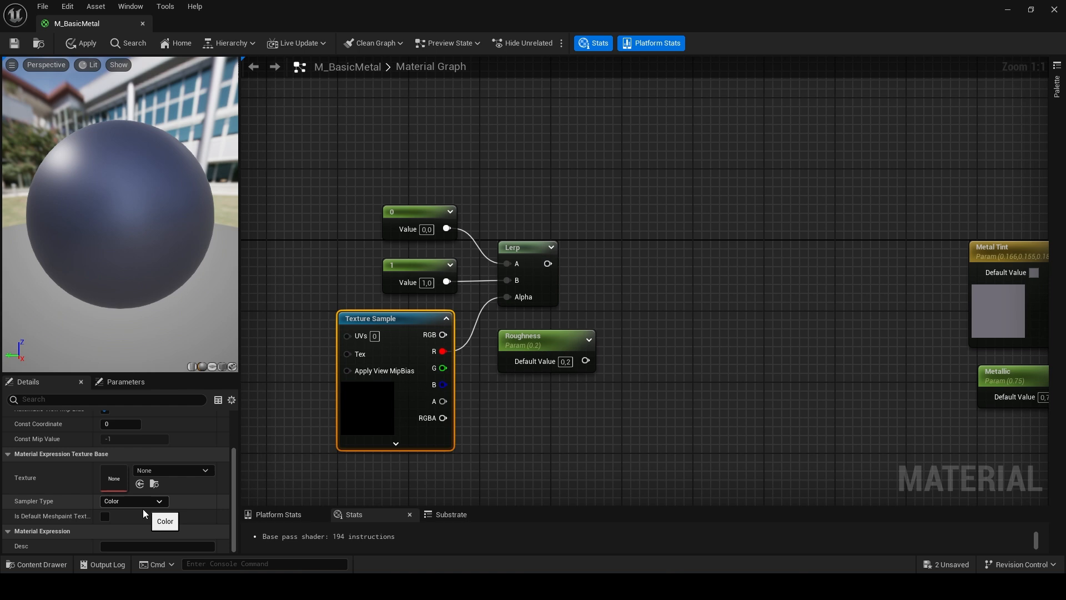
click(156, 471)
text(noise texut)
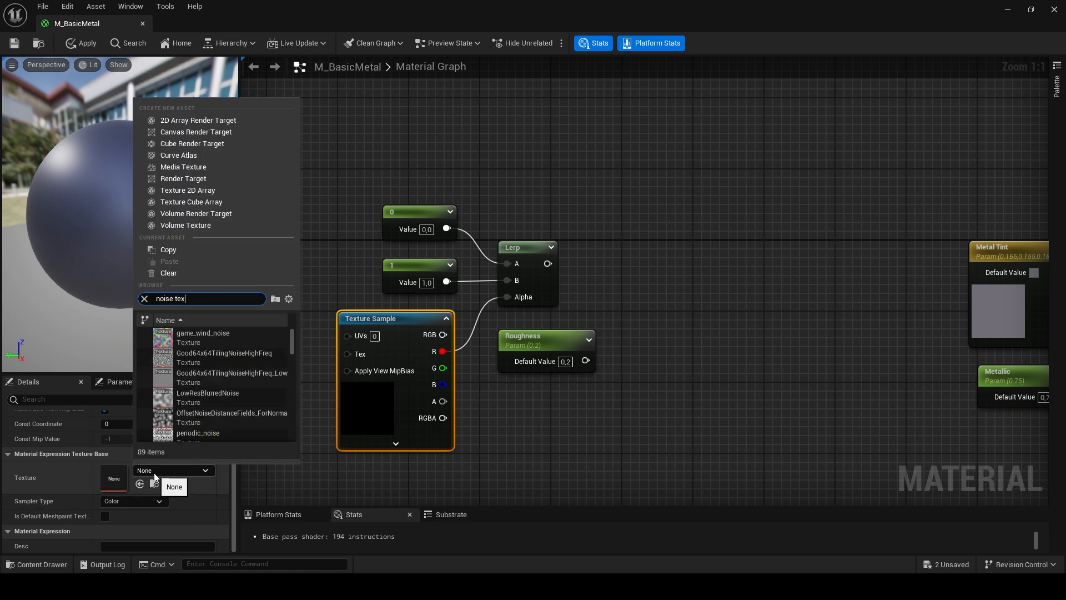
key(BackSpace)
key(BackSpace)
text(ture)
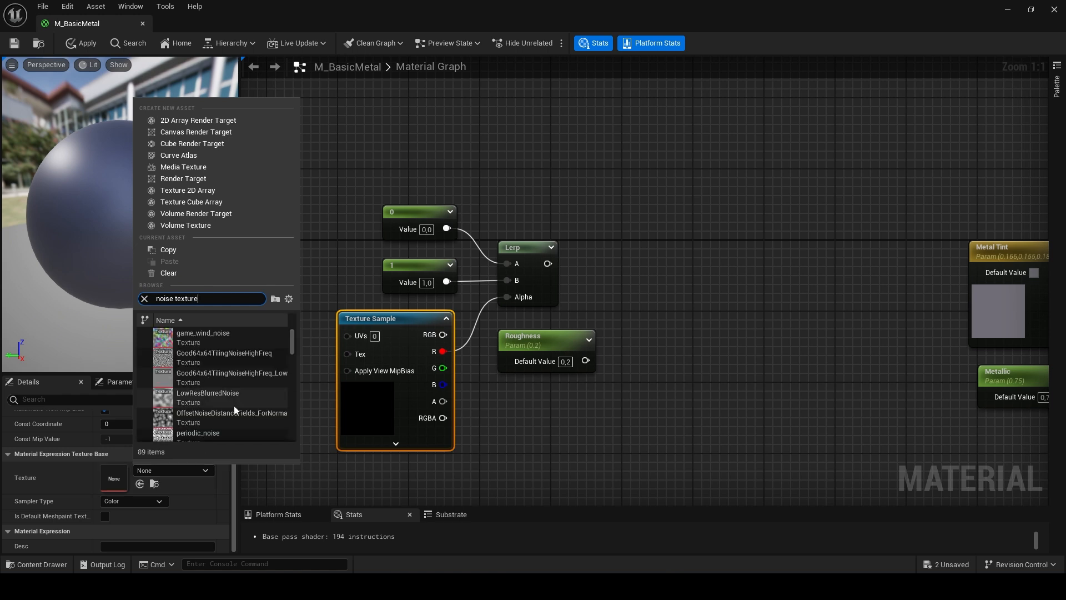
scroll(234, 405, down, 5)
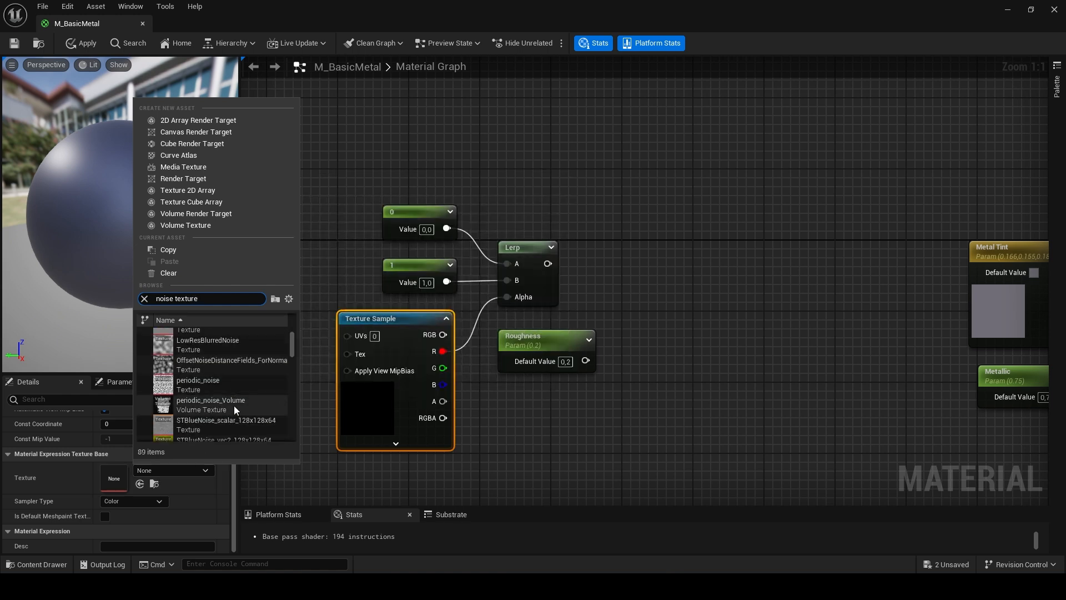
scroll(234, 405, down, 2)
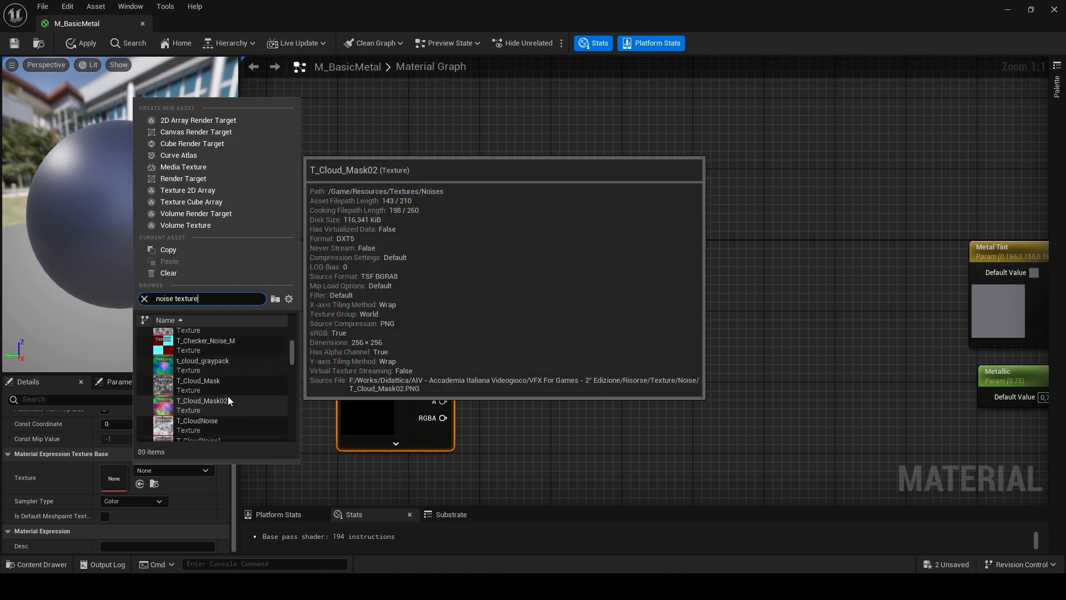
click(211, 427)
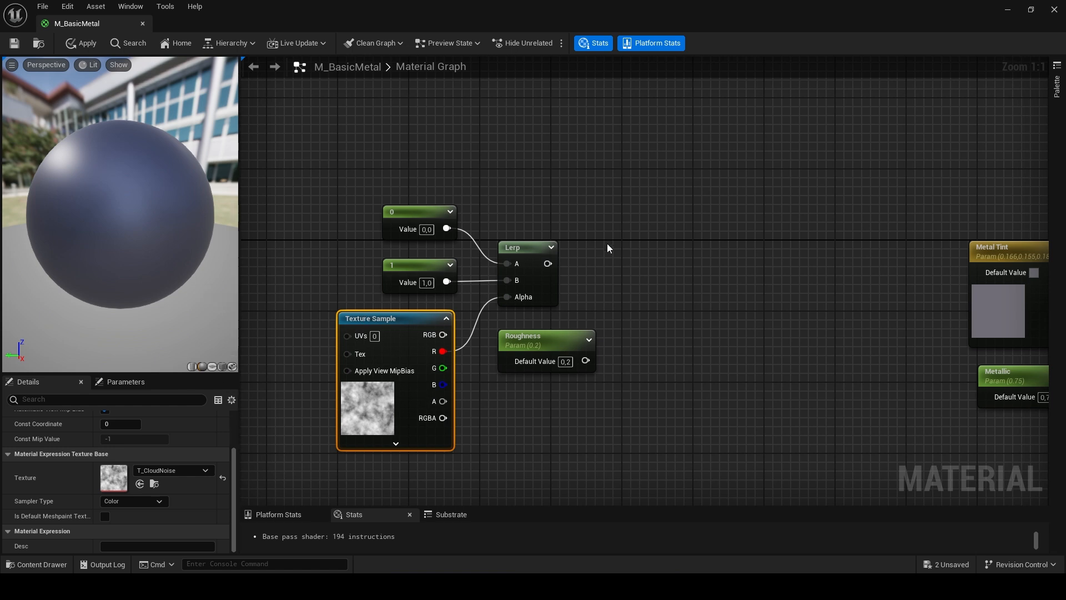
Step: Add a Multiply node after the Lerp and connect the Lerp output to A and the Roughness parameter to B
right_drag(574, 330, 526, 278)
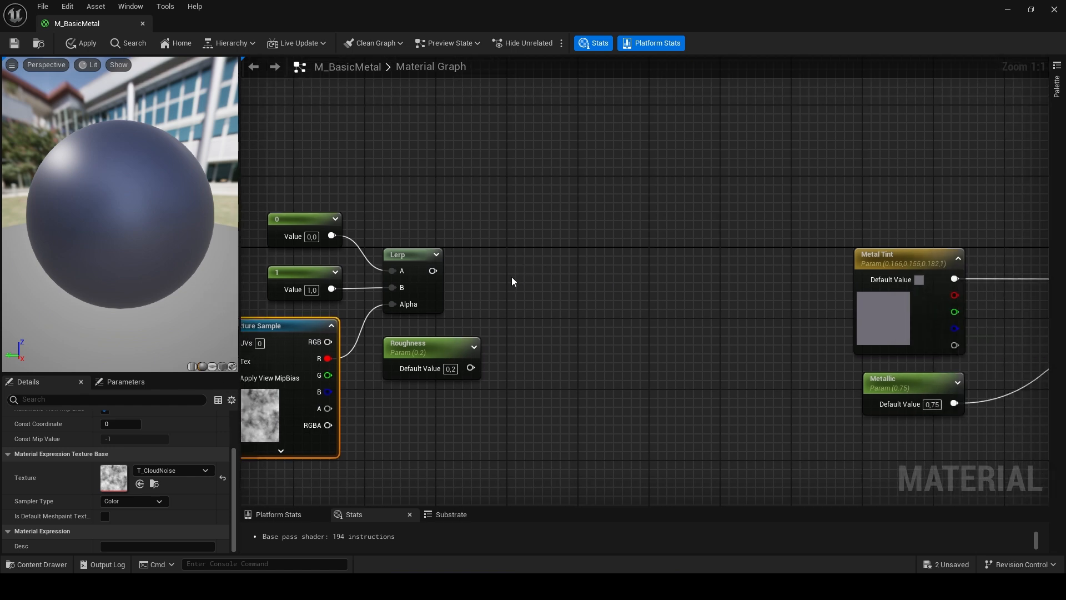
key(m)
click(511, 277)
drag(433, 272, 528, 254)
right_drag(244, 157, 342, 142)
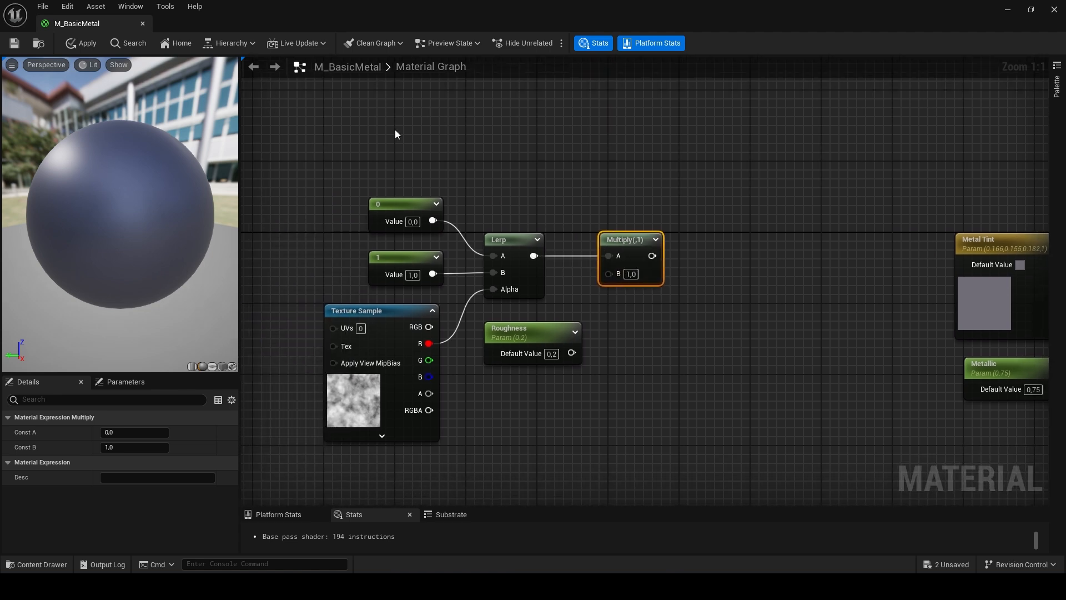
drag(572, 354, 609, 274)
right_drag(754, 300, 609, 292)
right_drag(547, 231, 630, 219)
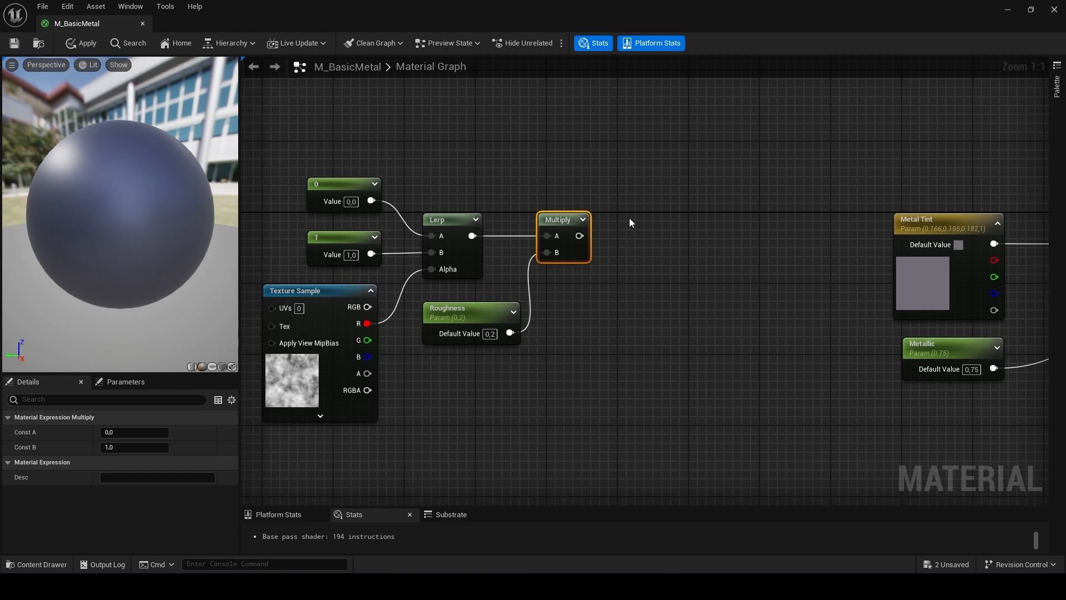
Step: Add a Named Reroute Declaration node named Roughness and connect the Multiply output to it
right_click(630, 222)
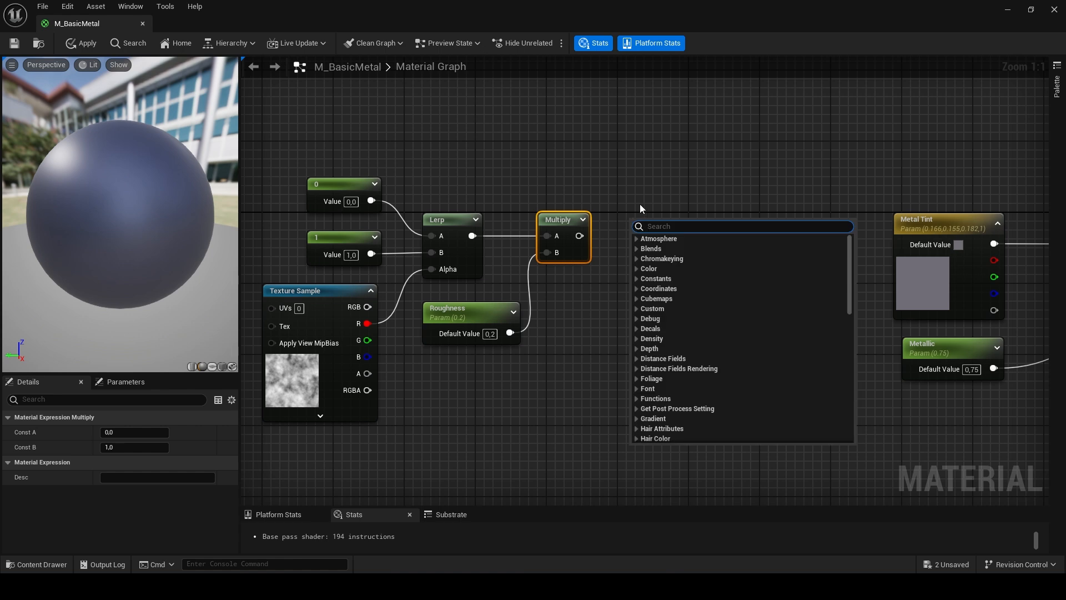
text(rer)
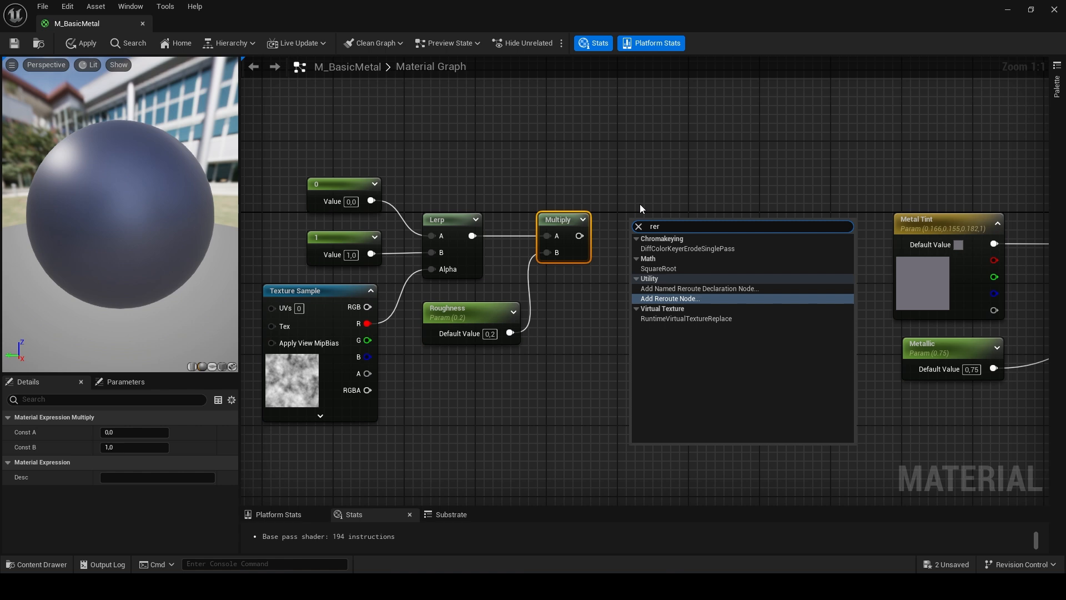
key(Up)
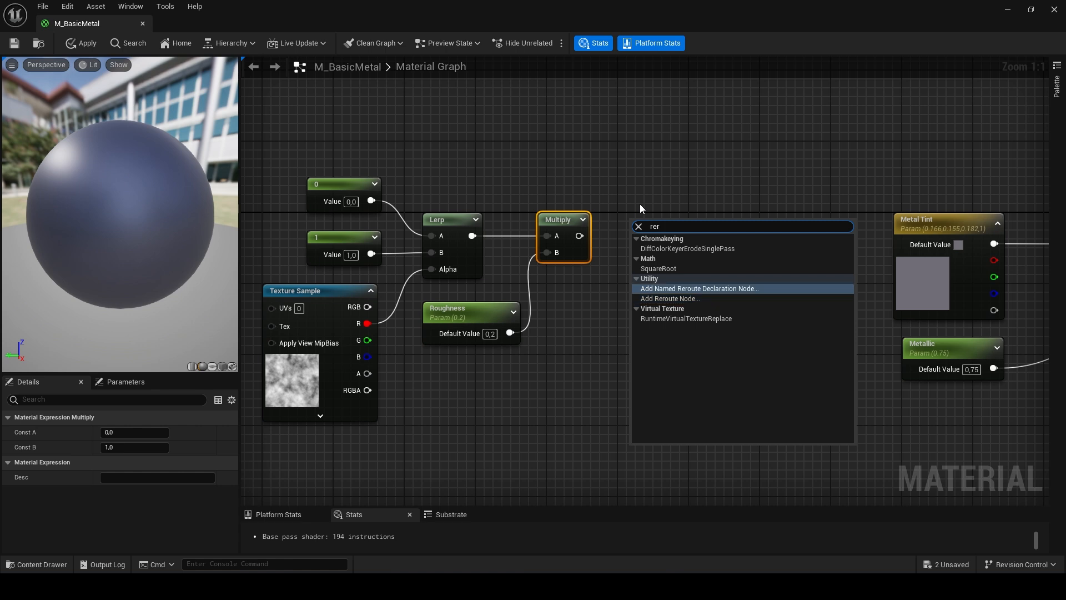
key(Return)
text(Roughness)
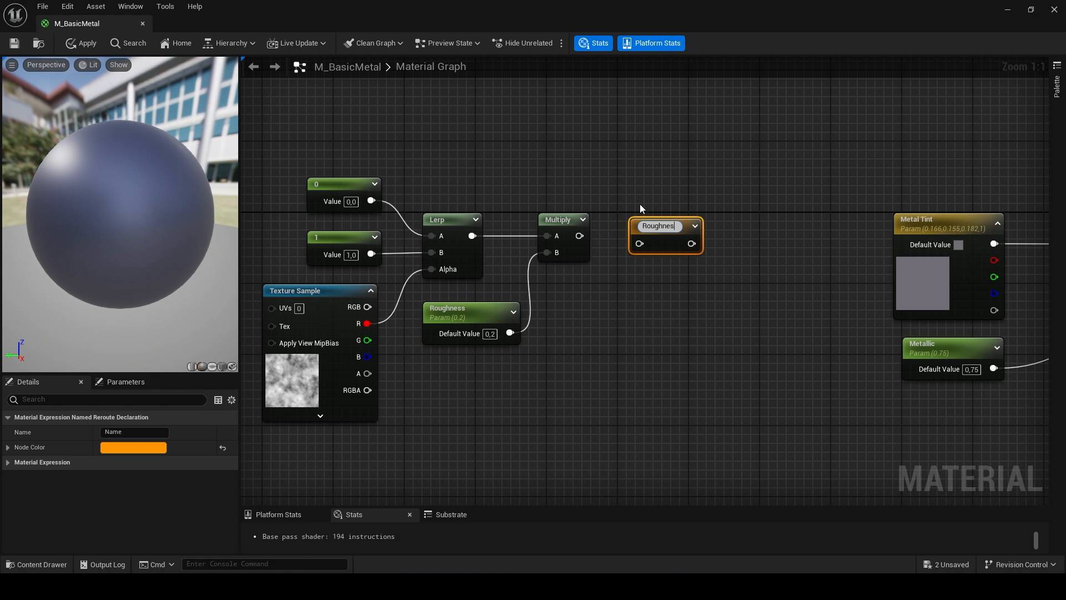
key(Return)
drag(579, 236, 661, 217)
click(810, 132)
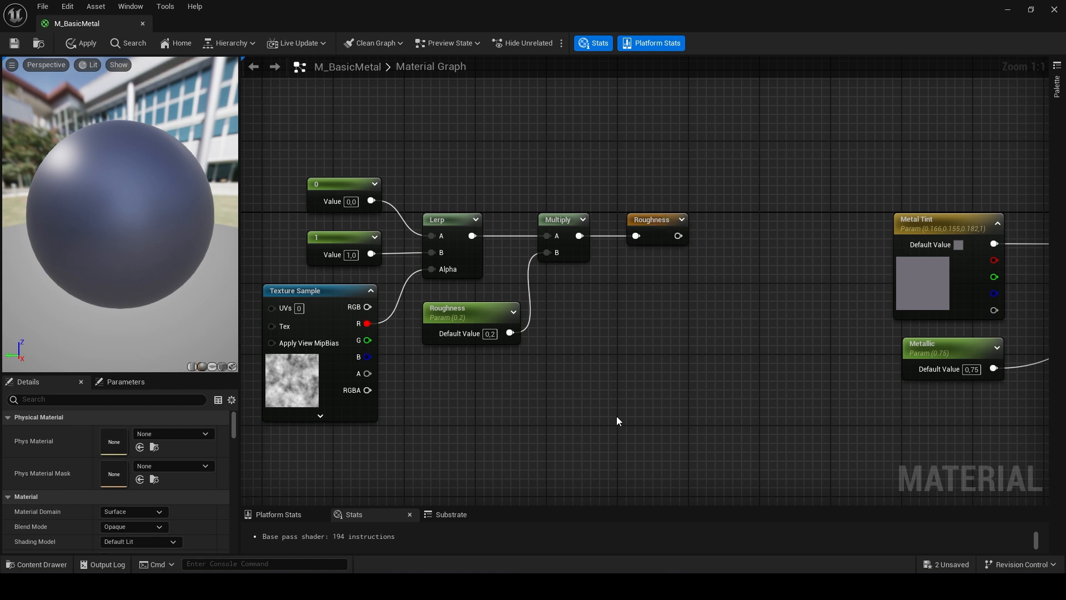
Step: Add a Roughness named reroute node near the material output and connect it to the material's Roughness input
right_drag(722, 288, 502, 240)
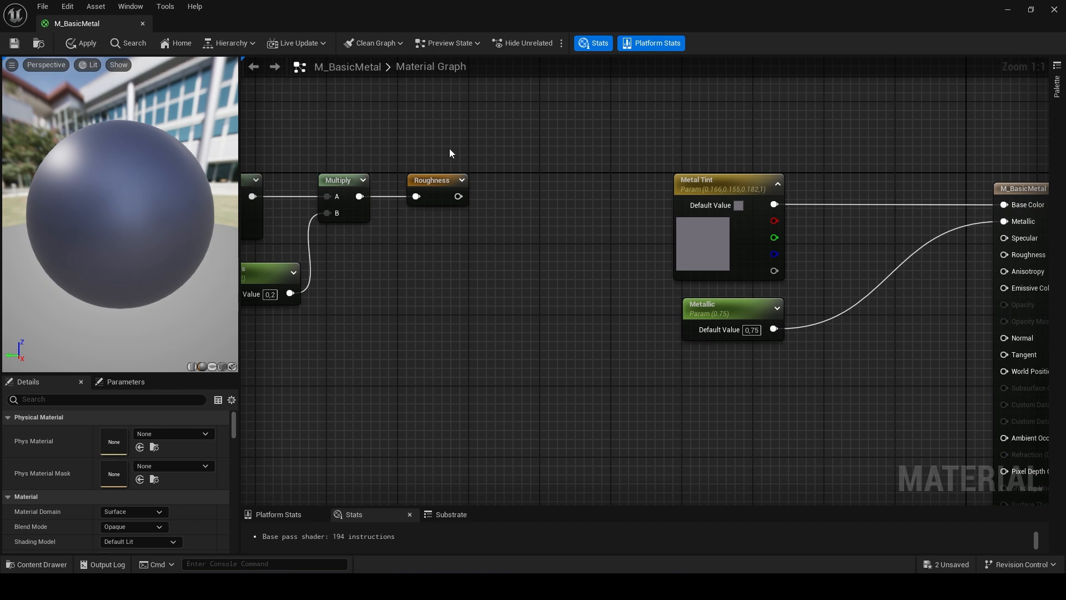
right_drag(831, 376, 633, 348)
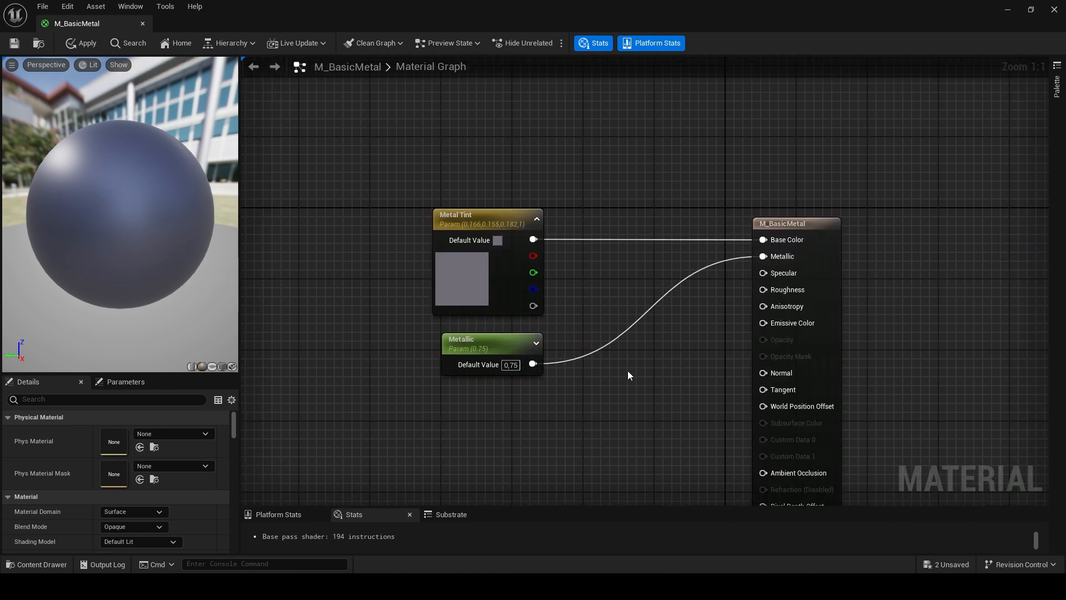
right_click(592, 391)
text(rou)
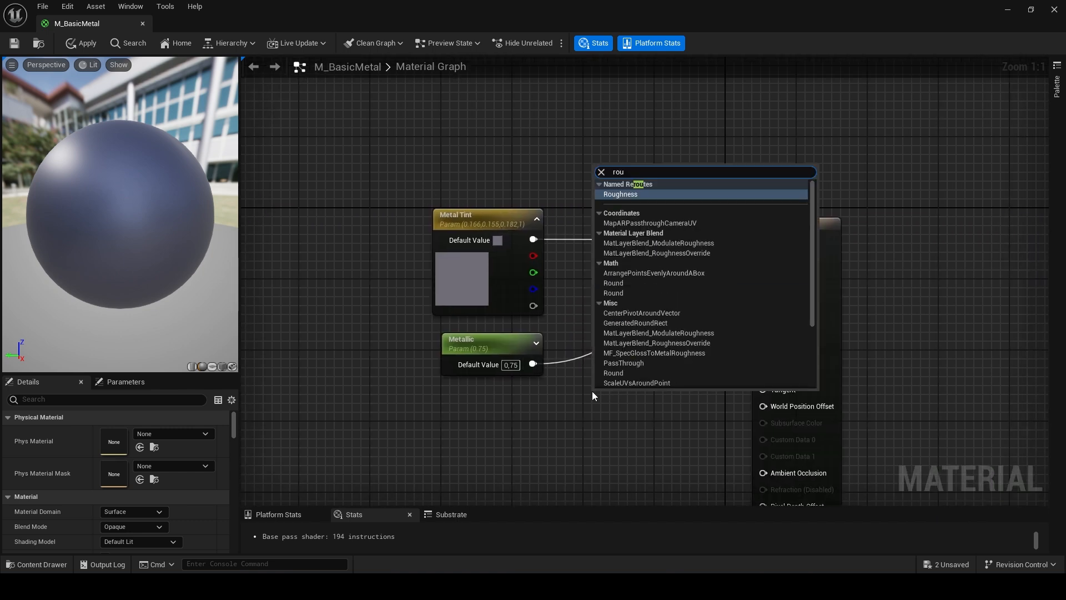
key(Return)
drag(644, 414, 767, 292)
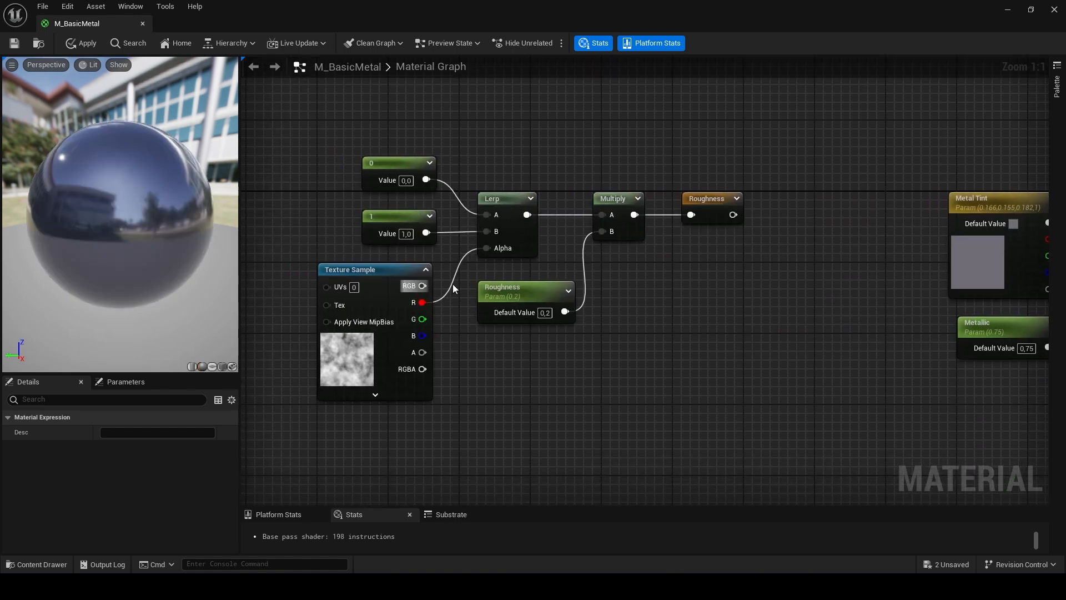
Step: Set the Roughness parameter's default value to 0,3
drag(119, 183, 125, 222)
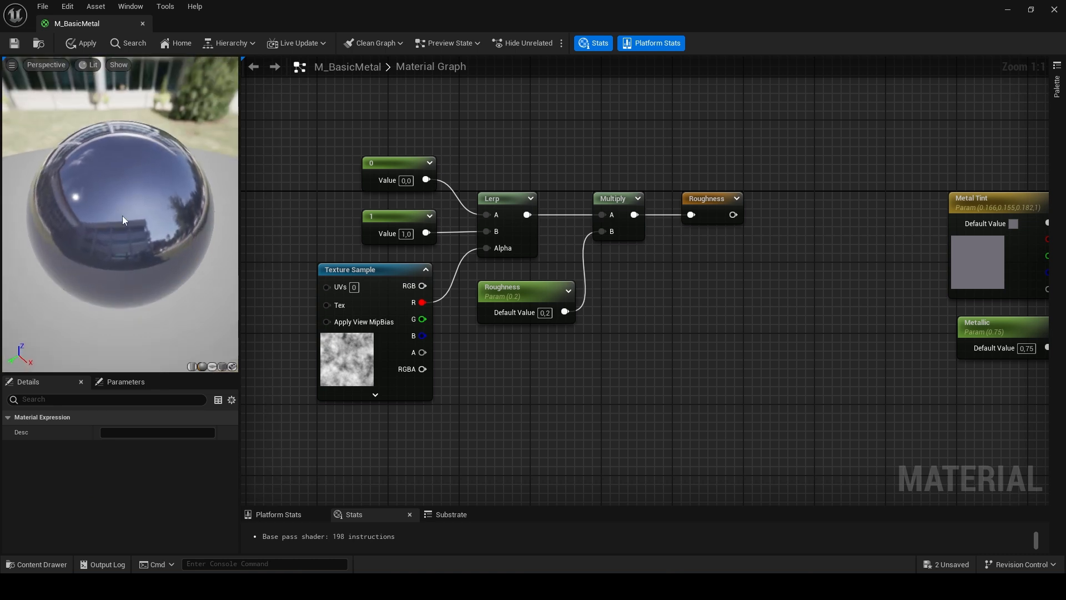
click(544, 312)
text(0,3)
key(Return)
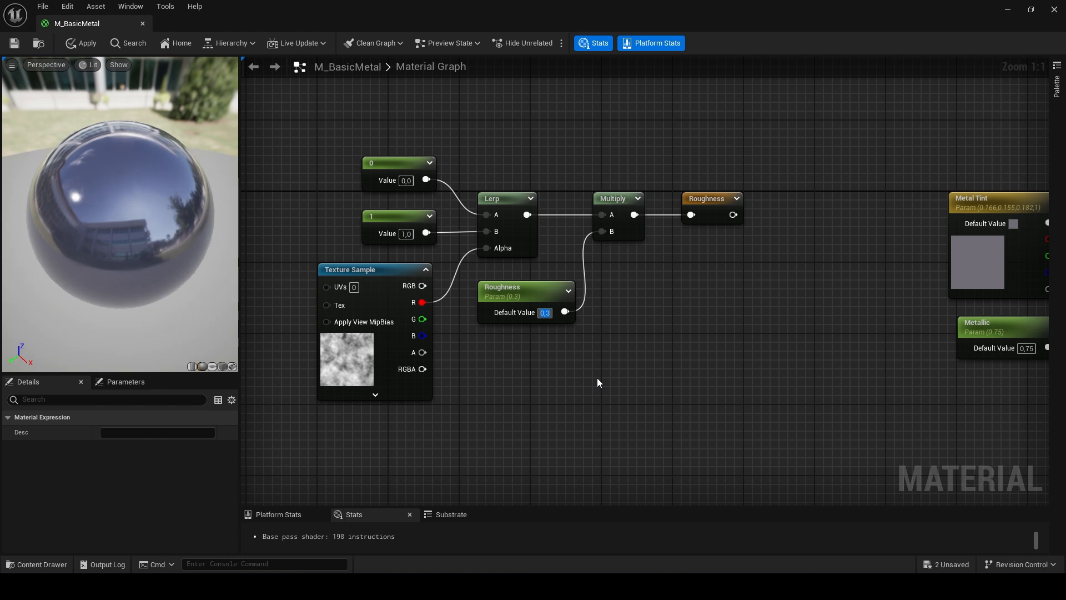
Step: Examine the reflections on the preview sphere up close and from several angles to judge the roughness variation
drag(69, 196, 89, 194)
scroll(89, 194, up, 5)
right_drag(48, 195, 72, 195)
drag(48, 195, 105, 222)
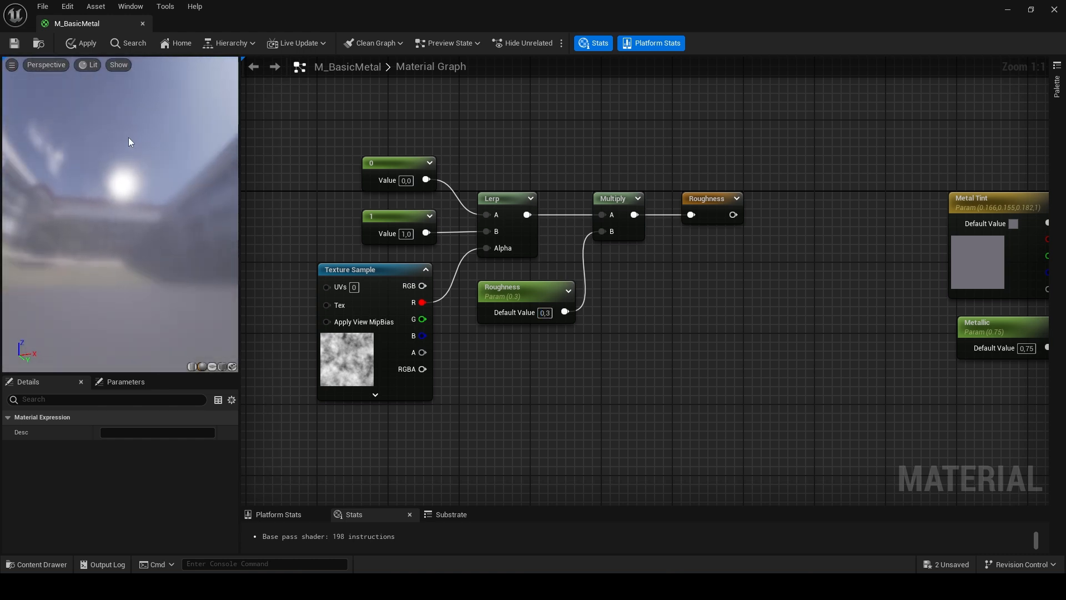
scroll(120, 214, down, 5)
scroll(120, 214, up, 3)
mouse_move(120, 214)
mouse_down()
mouse_move(89, 208)
mouse_move(131, 210)
mouse_move(144, 136)
mouse_move(139, 178)
mouse_move(113, 207)
mouse_up()
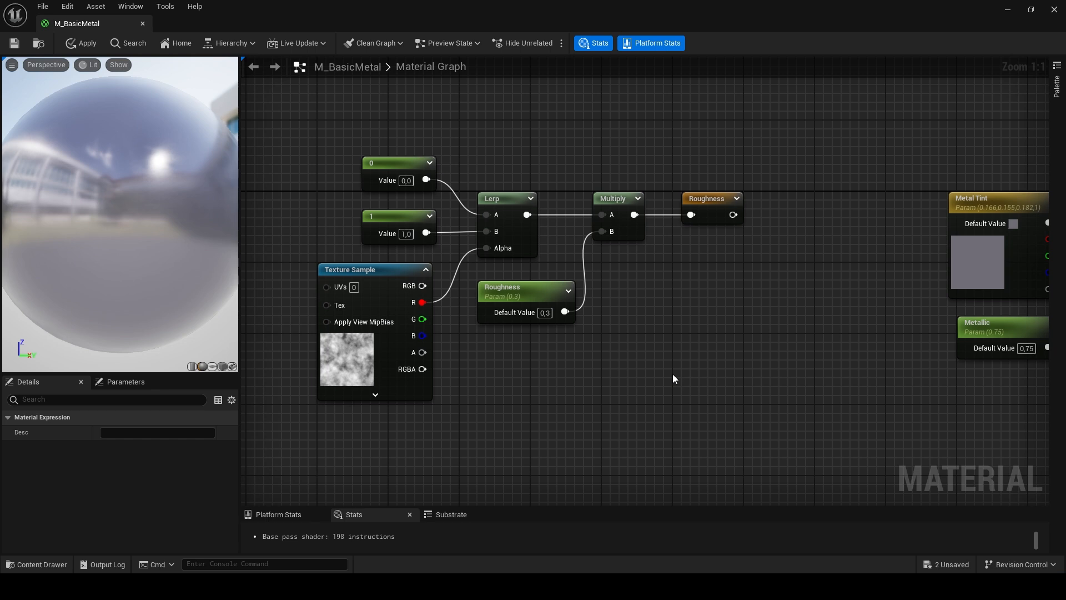
Step: Set the Roughness parameter's Slider Max to 1
click(522, 292)
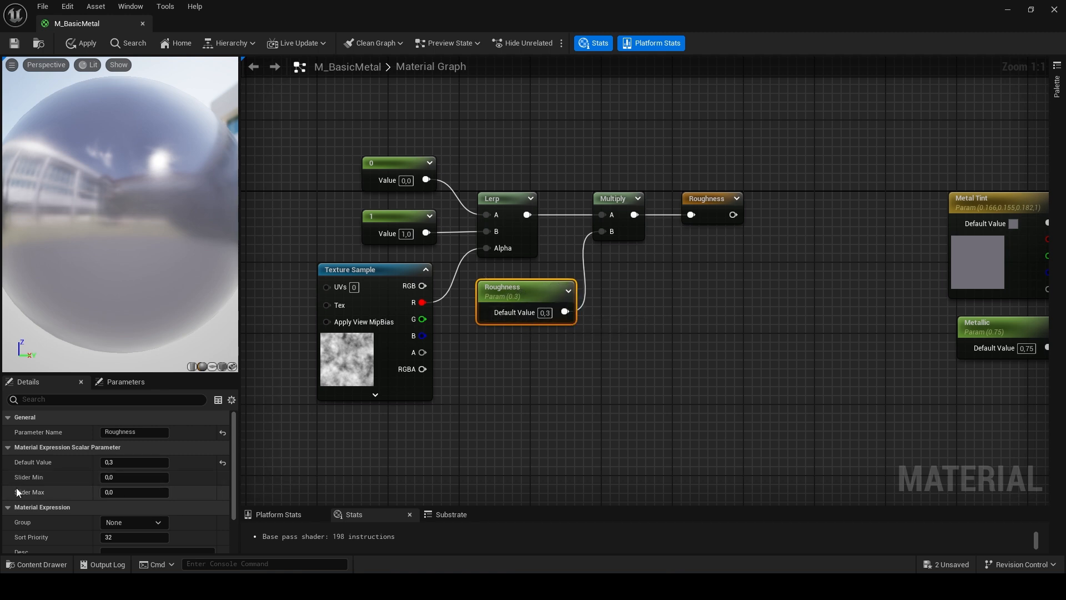
click(134, 492)
text(1)
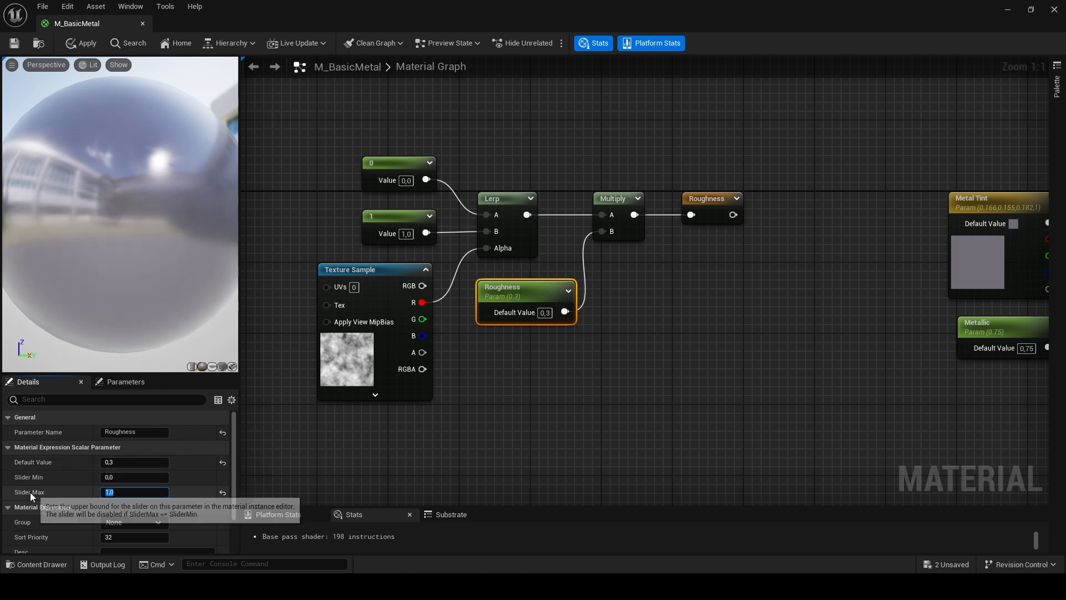
click(832, 401)
Step: Set the Metallic parameter's Slider Max to 1
right_drag(832, 402, 557, 378)
click(744, 309)
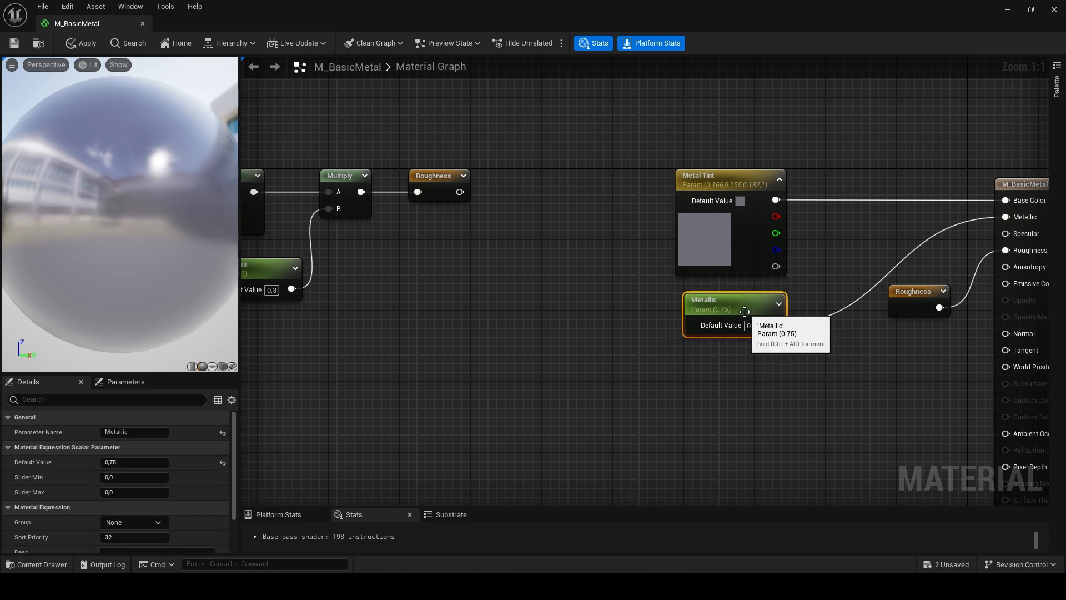
click(135, 490)
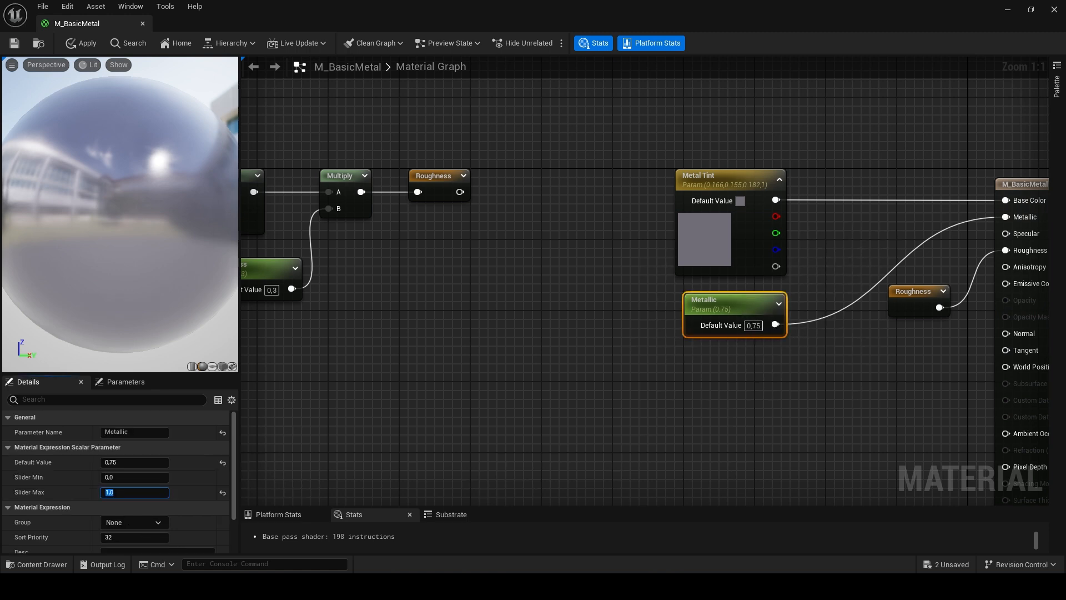
click(414, 328)
Step: Enclose all the roughness nodes, from the constants to the Roughness reroute, in a comment titled "Roughness Management"
right_drag(414, 327, 646, 347)
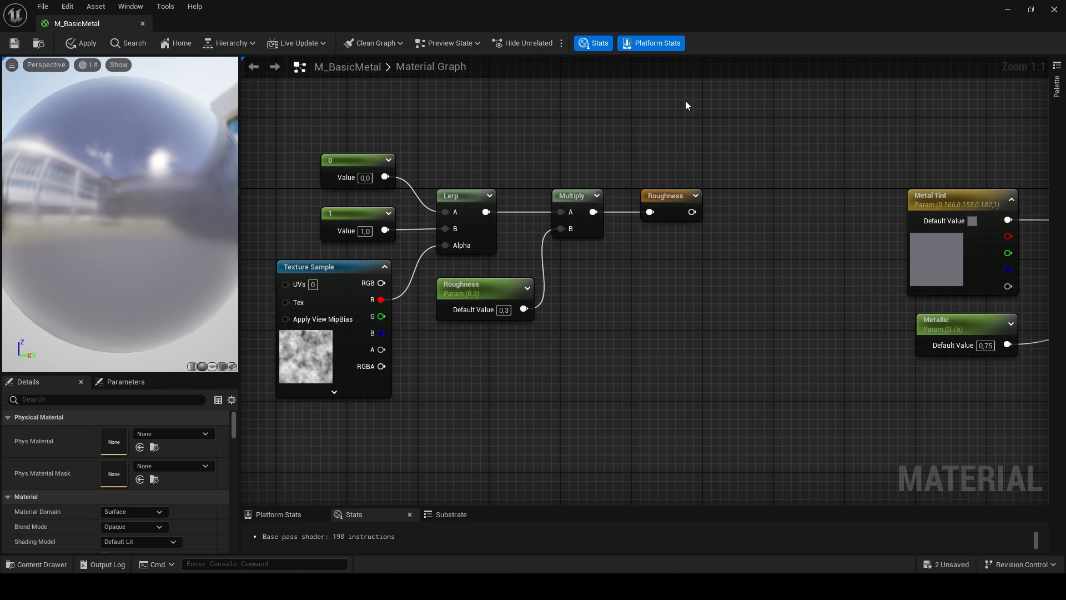
drag(748, 103, 264, 421)
text(c)
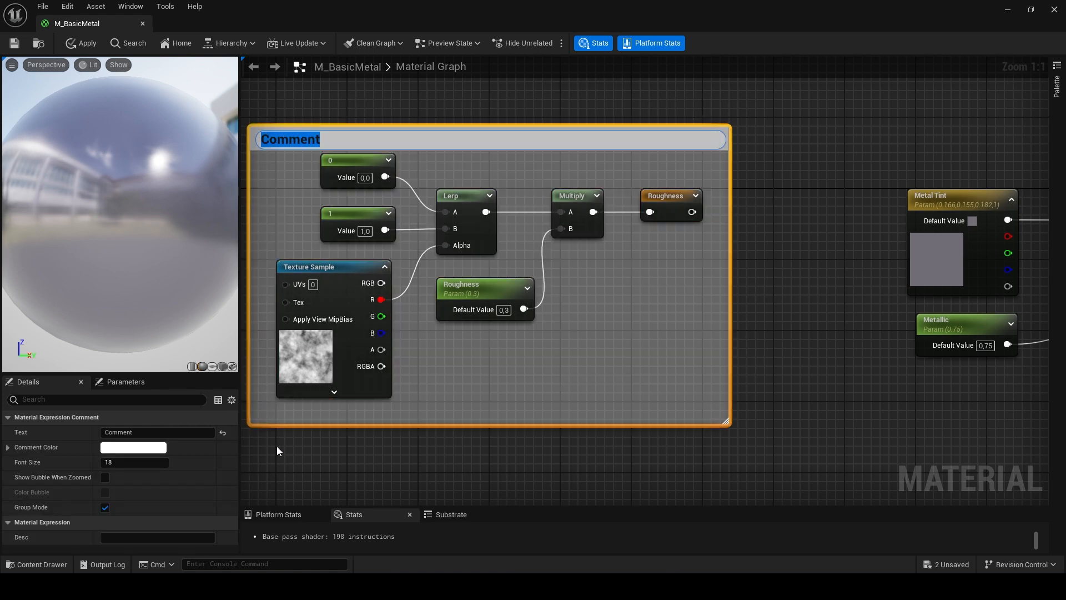
text(Roughness Managementt)
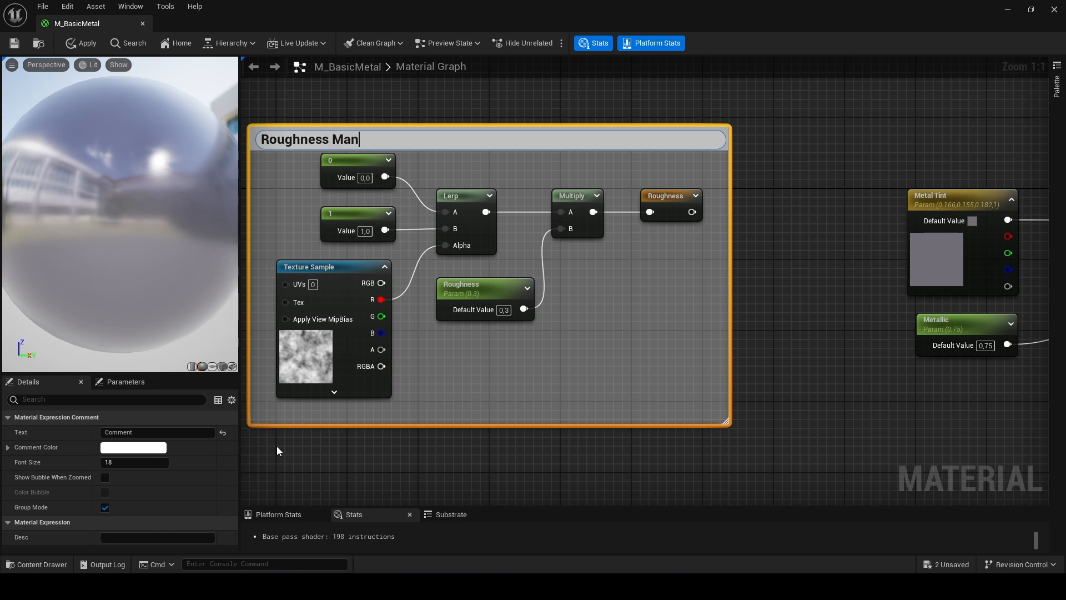
key(BackSpace)
key(BackSpace)
text(t)
key(Return)
click(668, 77)
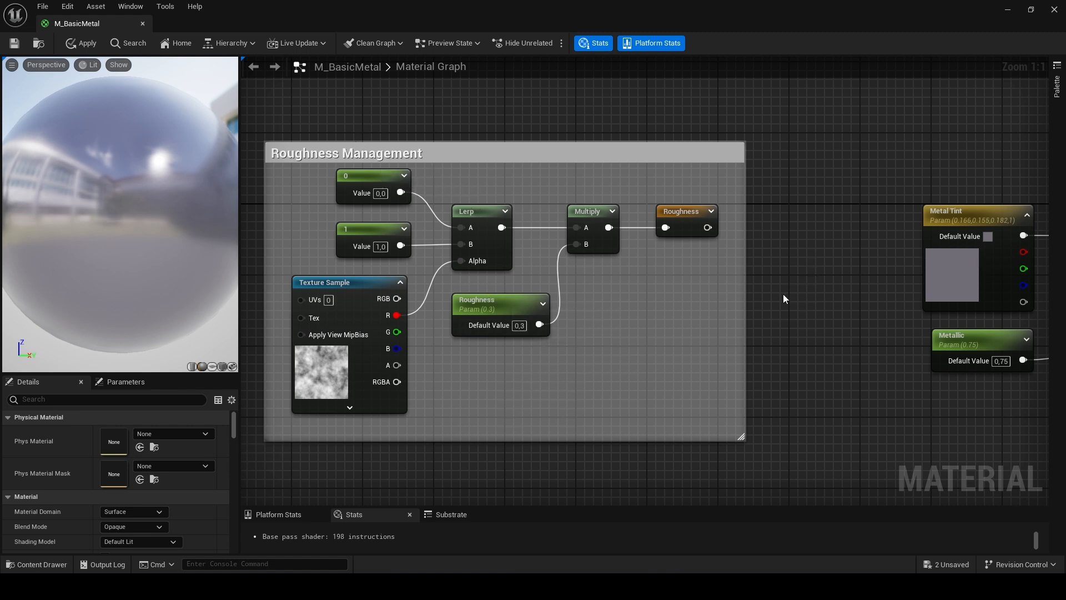
Step: Widen the Roughness Management comment and move the Roughness reroute declaration further away from the Multiply node
drag(746, 271, 840, 272)
drag(686, 209, 800, 209)
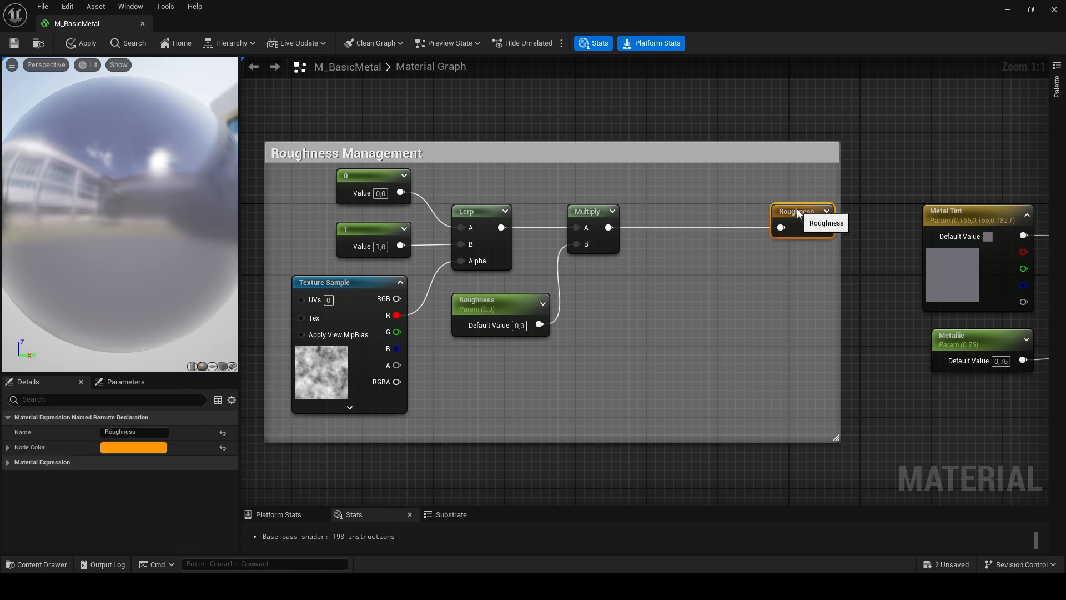
Step: Add a StaticSwitchParameter between Multiply and the Roughness reroute, below their wire, and connect the Multiply output to its True input
right_click(700, 310)
text(static sw)
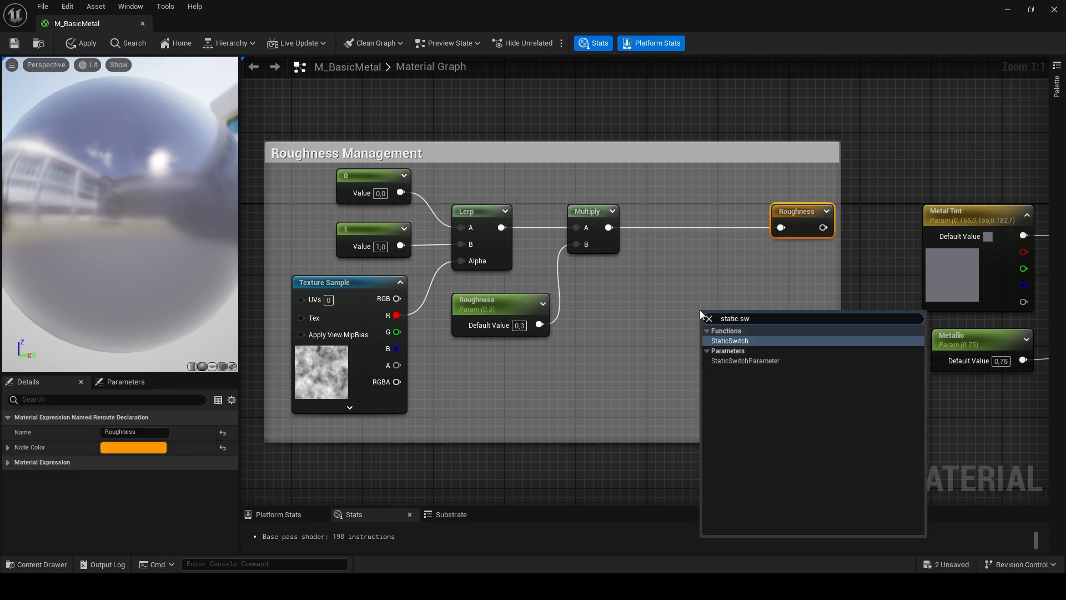
key(Down)
key(Return)
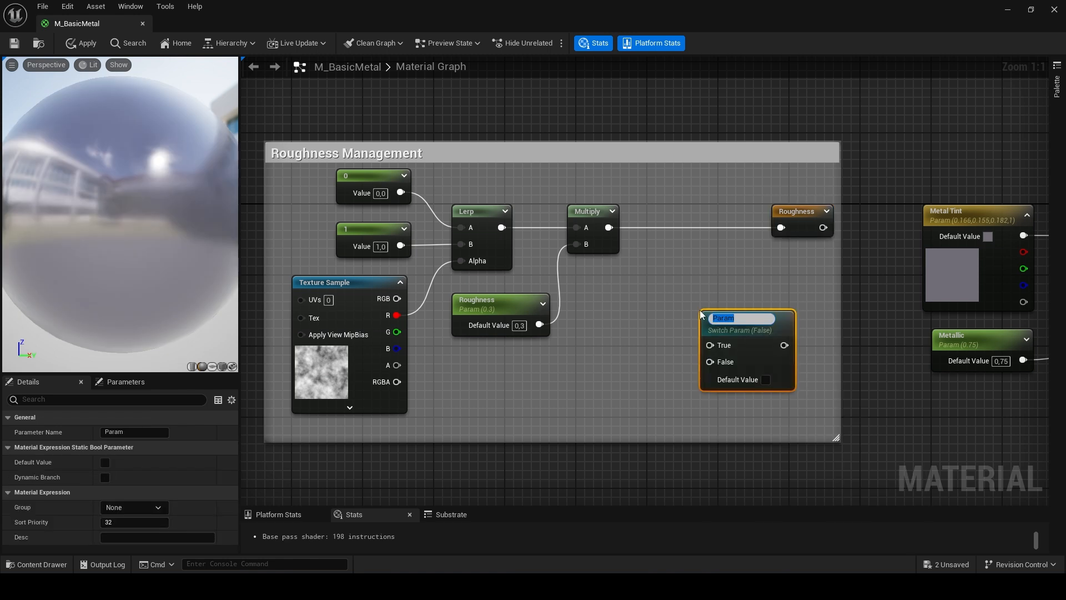
drag(610, 228, 707, 344)
Step: Name the new static switch parameter "Use Roughness Texture"
click(143, 431)
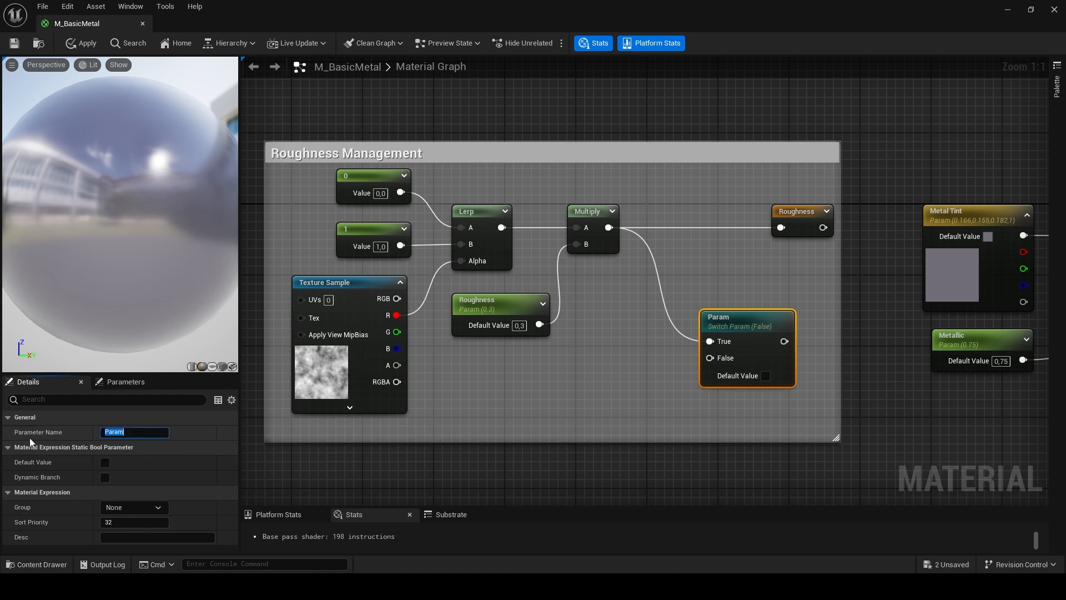
text(Us)
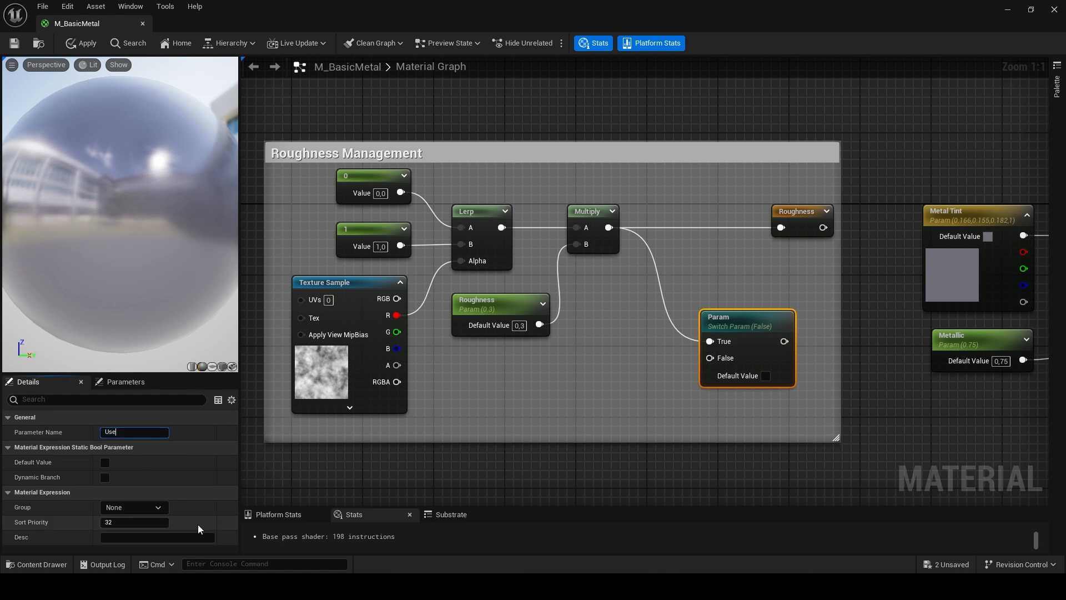
text(e Roughness Texture)
key(Return)
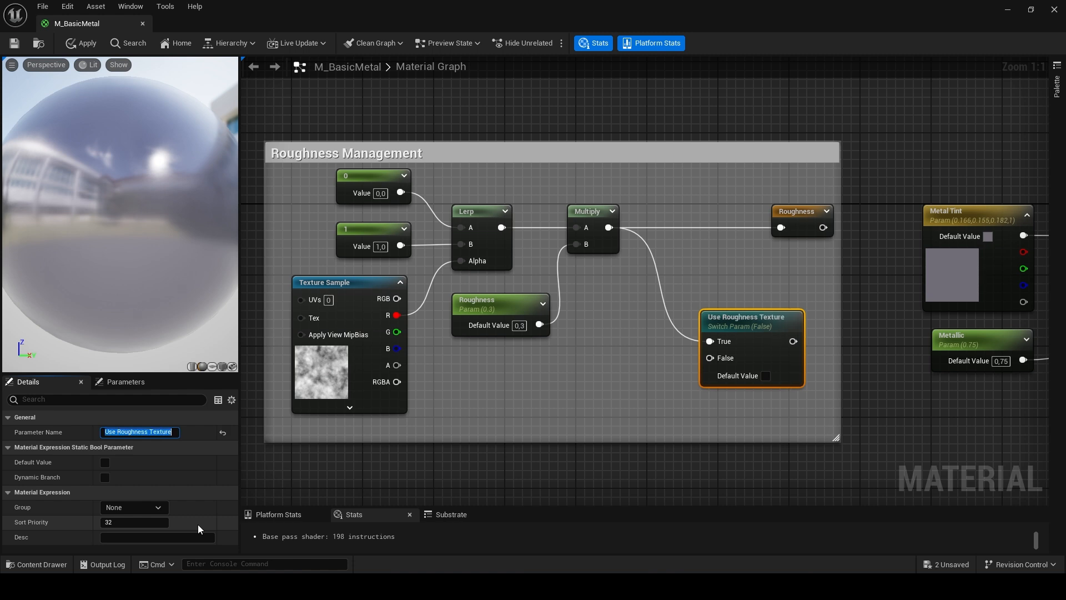
Step: Place the Use Roughness Texture switch between Multiply and the Roughness reroute, feeding its output to the reroute and the Roughness parameter into False
drag(793, 341, 780, 228)
drag(756, 320, 703, 204)
drag(539, 325, 657, 243)
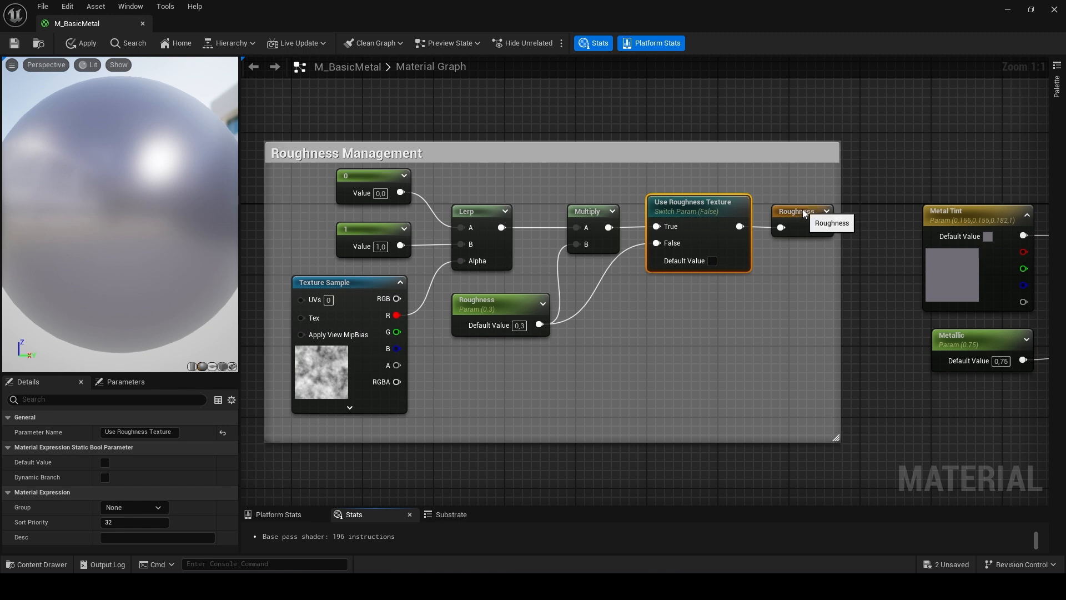
drag(803, 214, 798, 209)
click(751, 381)
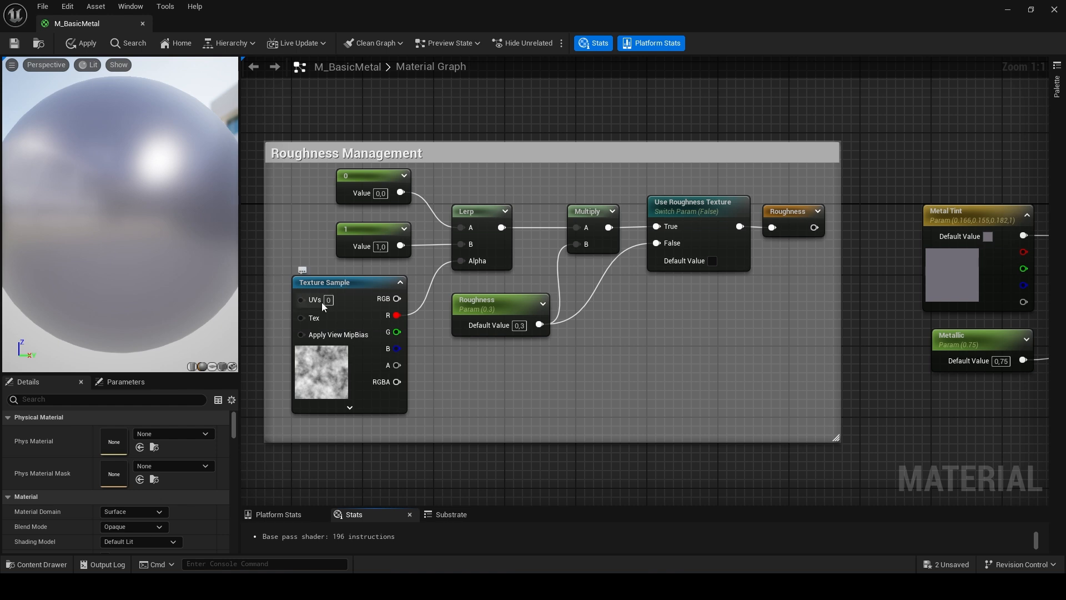
Step: Convert the noise Texture Sample into a parameter named "Roughness Texture Mask"
click(351, 350)
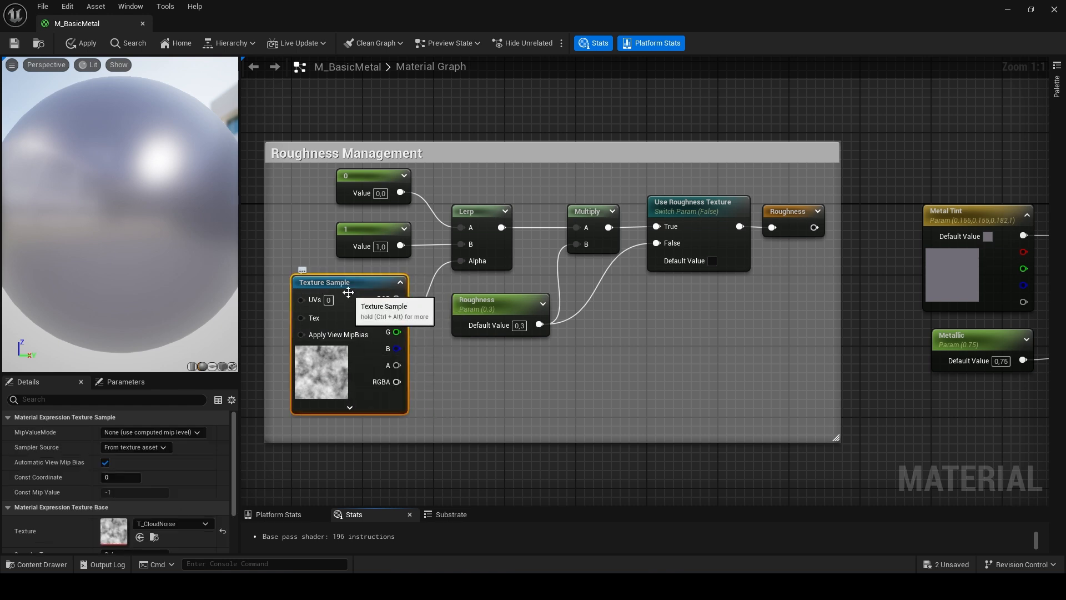
right_click(350, 292)
click(429, 339)
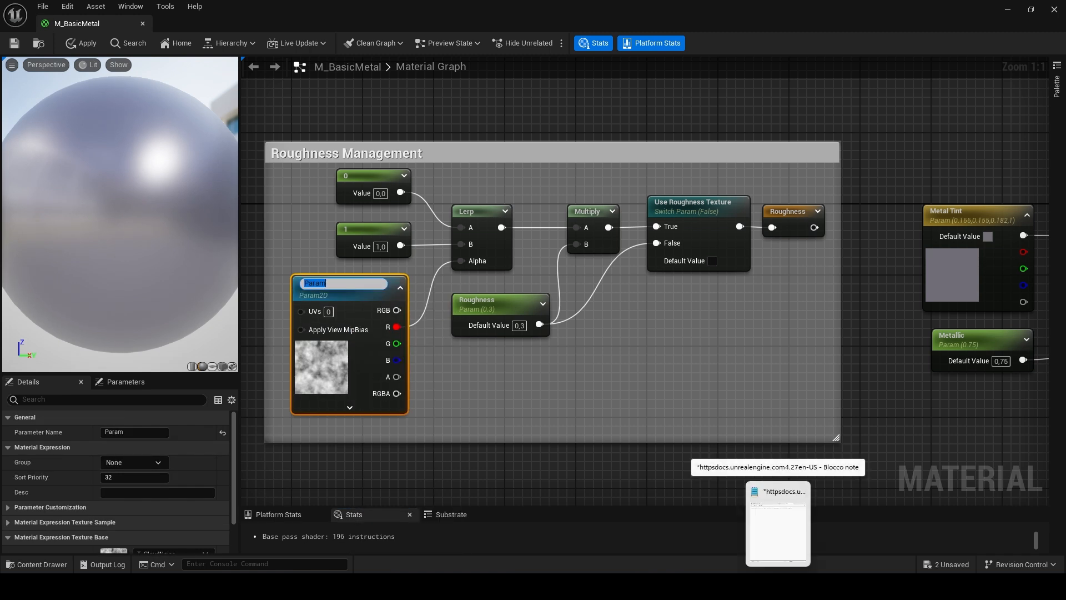
text(N)
text(oughness T)
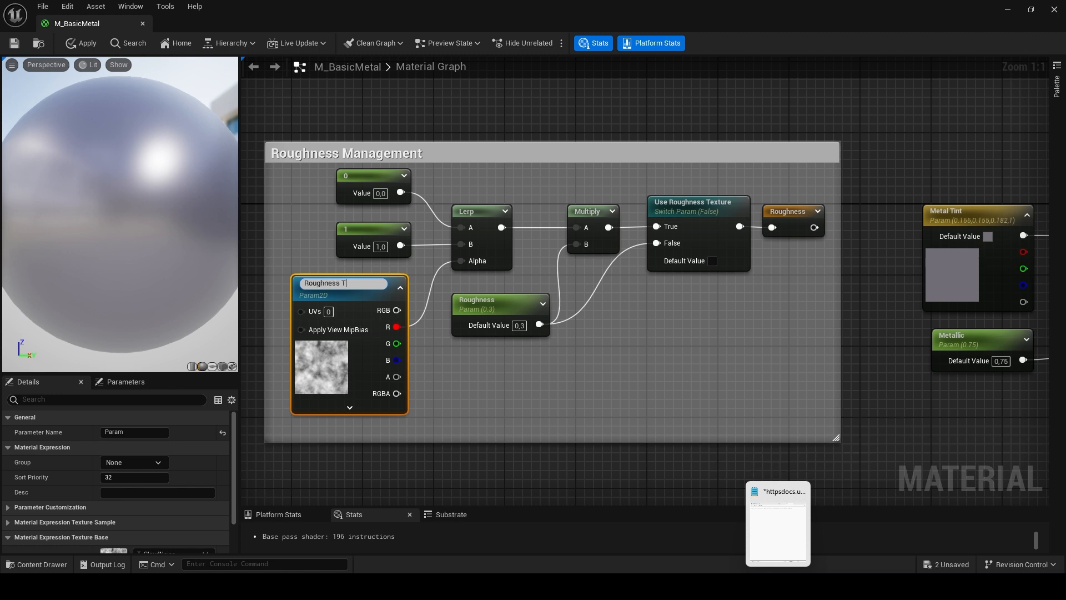
text(exture Mask)
key(Return)
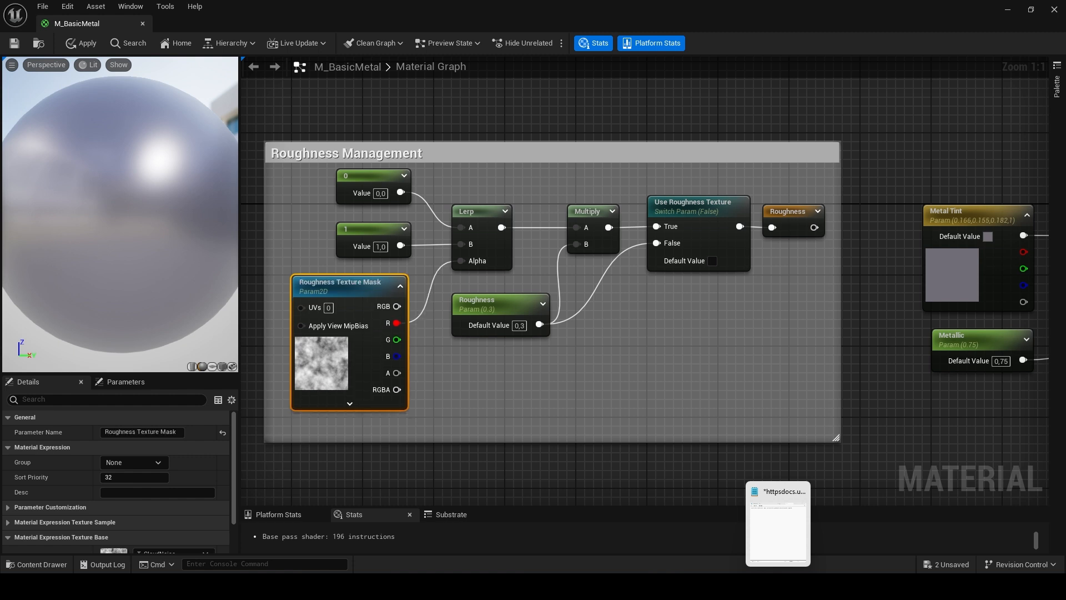
click(923, 427)
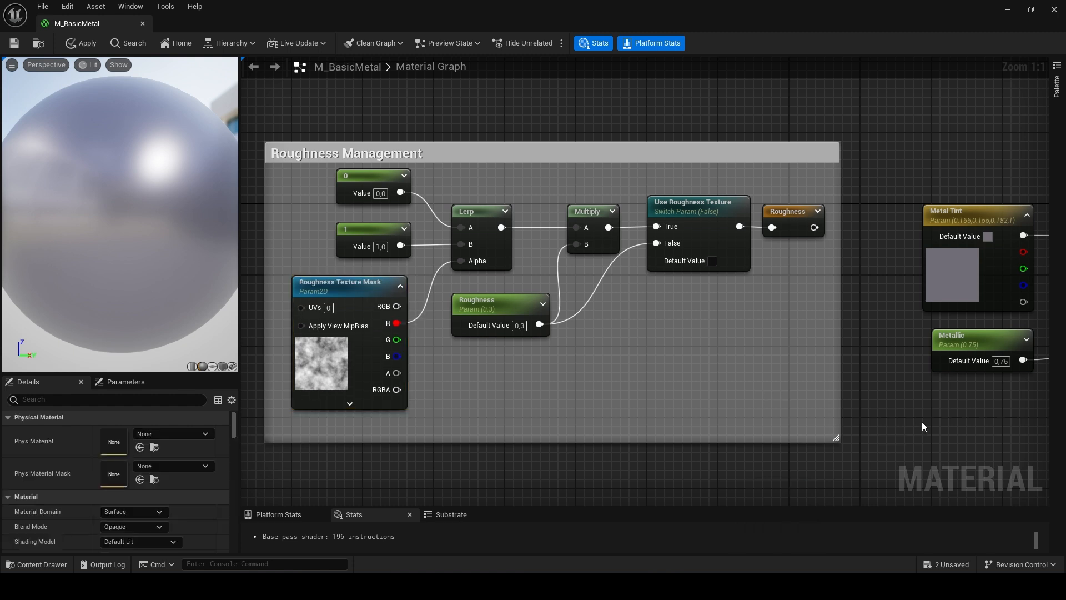
Step: Save and close M_BasicMetal and open the MI_IronMetal material instance from the BasicMetal folder
scroll(924, 426, down, 5)
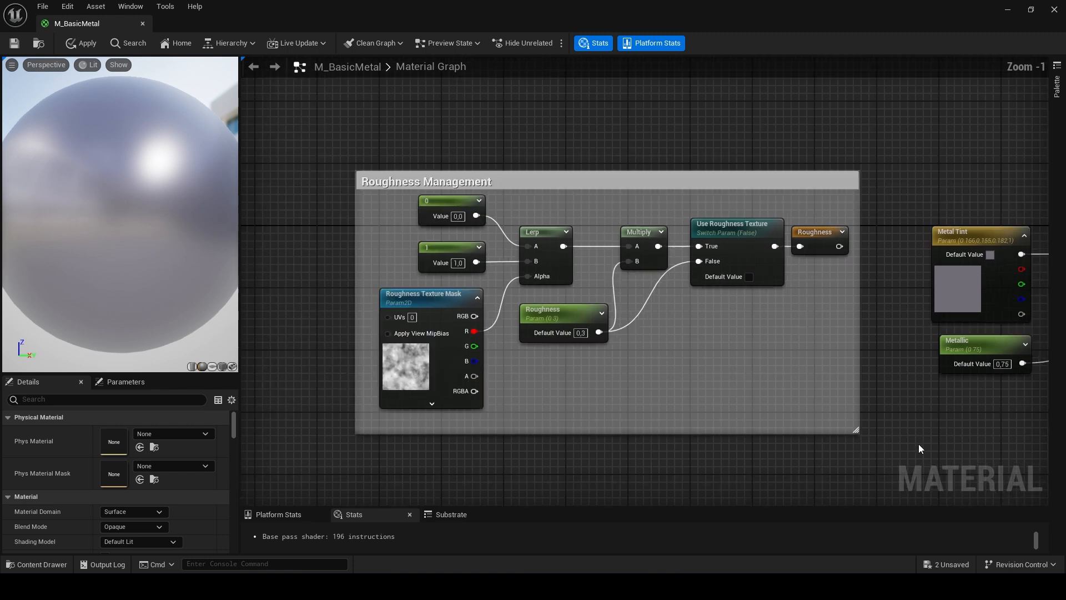
right_drag(932, 442, 745, 328)
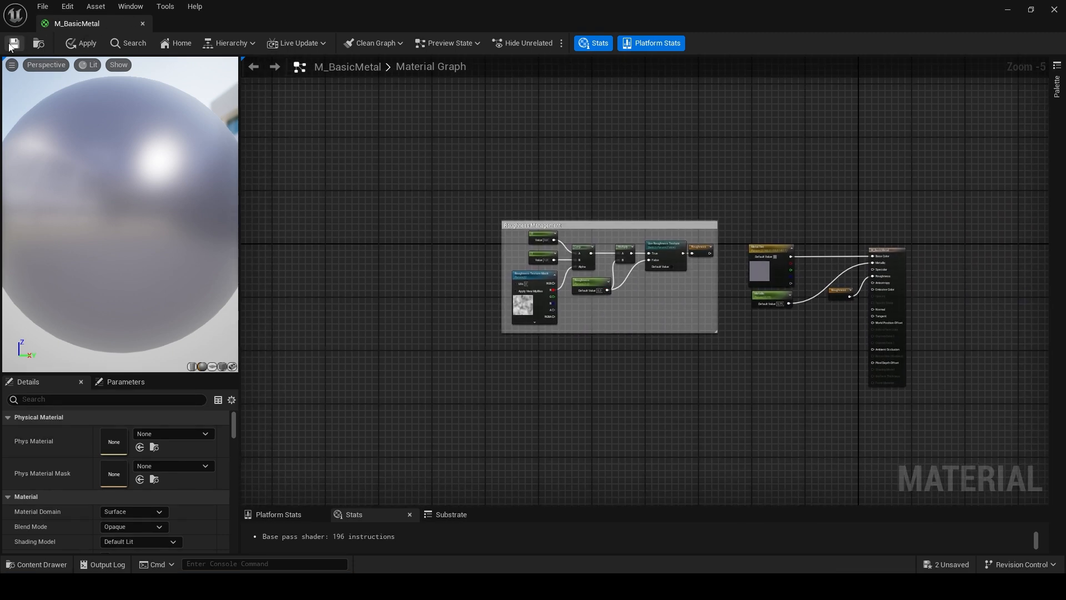
click(12, 46)
click(1055, 9)
click(37, 564)
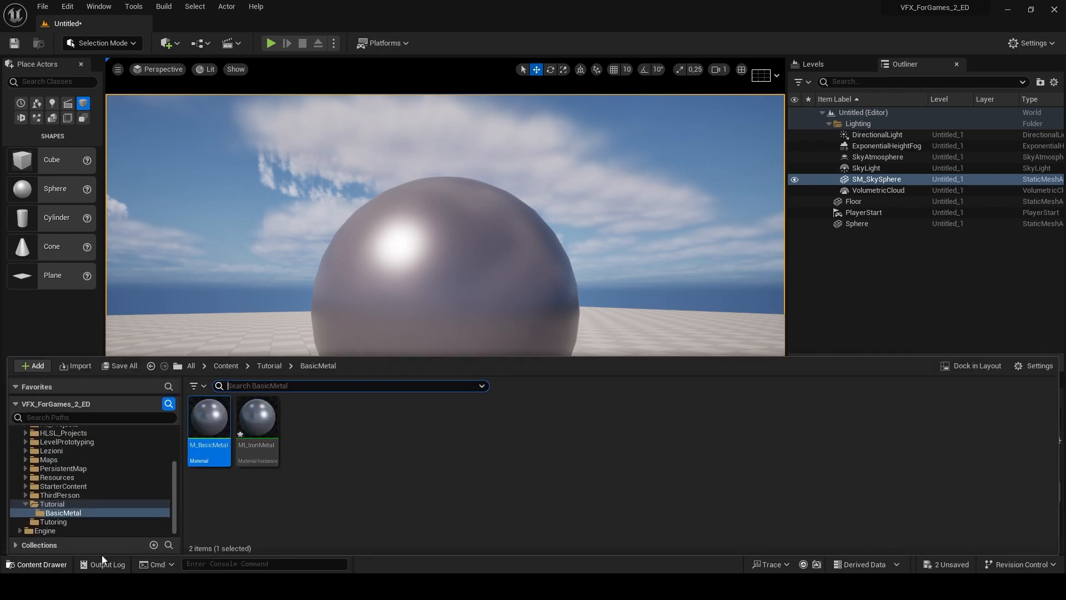
double_click(269, 425)
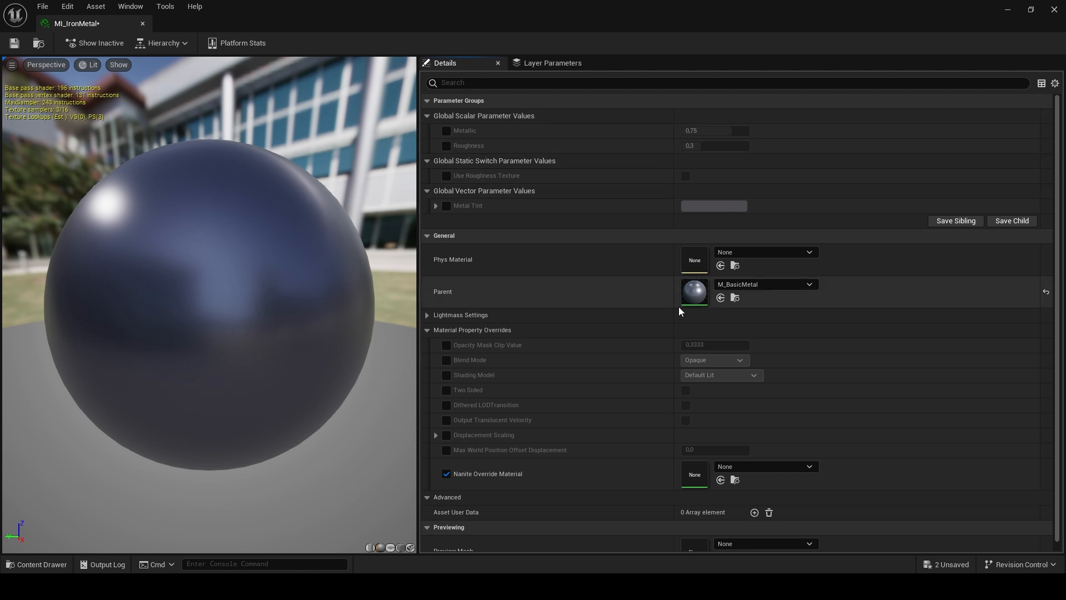
Step: Open the parent material M_BasicMetal and assign the Metal Tint parameter to a new group named "Main"
double_click(691, 294)
right_drag(481, 357, 708, 436)
click(598, 217)
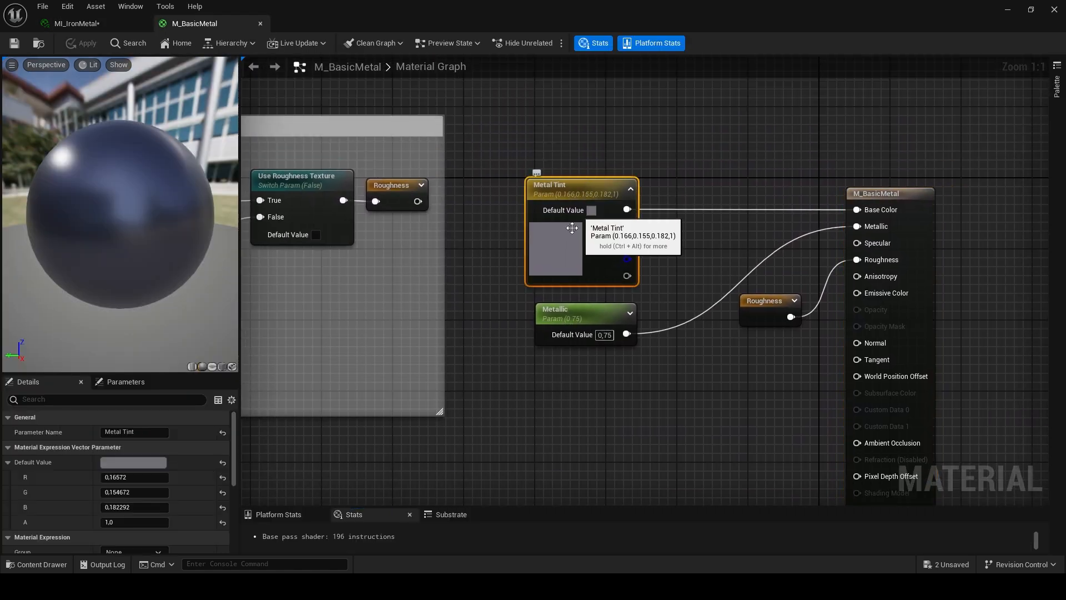
scroll(135, 493, down, 3)
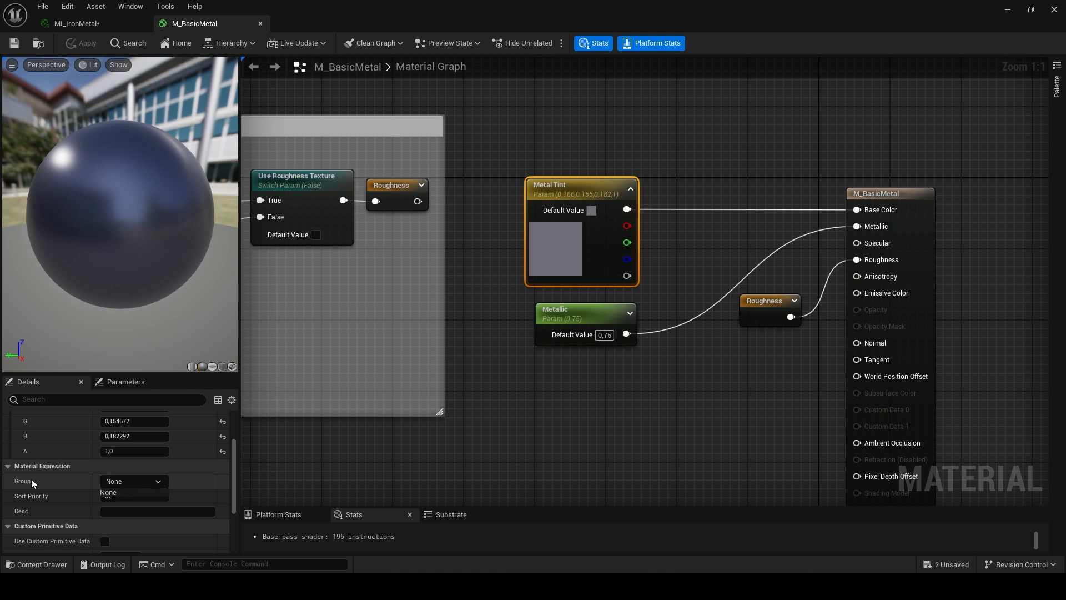
click(131, 481)
text(Main)
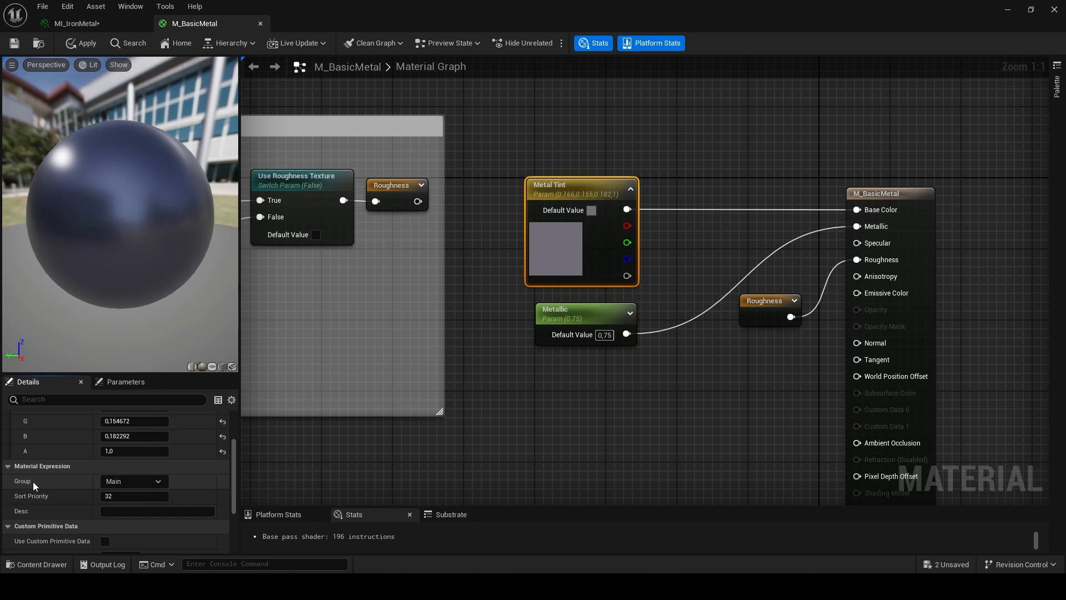
Step: Assign the Metallic and Roughness parameters to the "Main" group
click(583, 310)
click(101, 470)
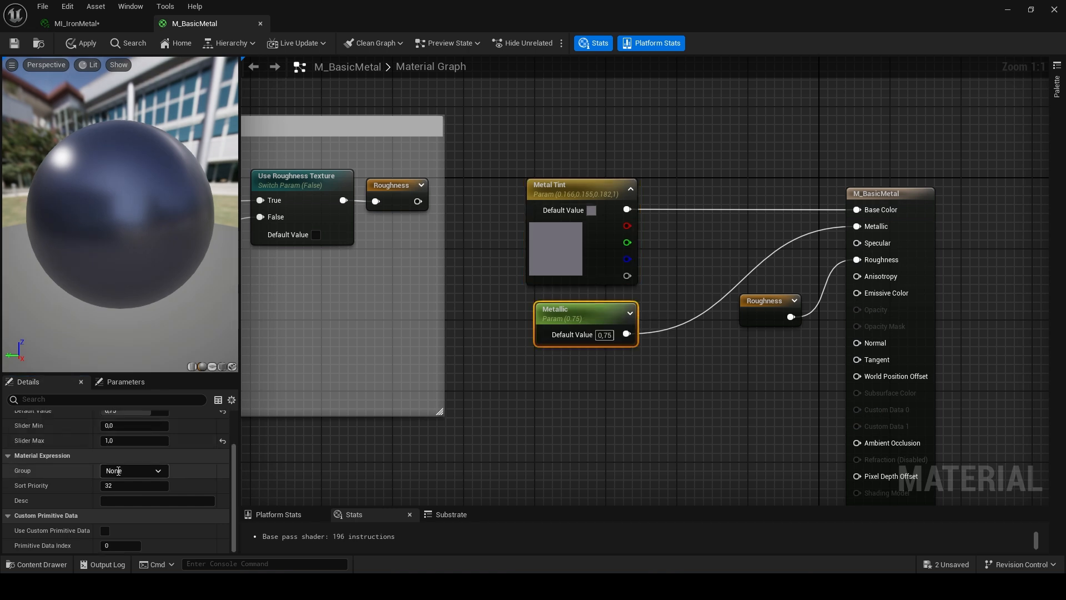
text(Main)
right_drag(592, 402, 864, 418)
click(435, 295)
click(114, 470)
text(Ma)
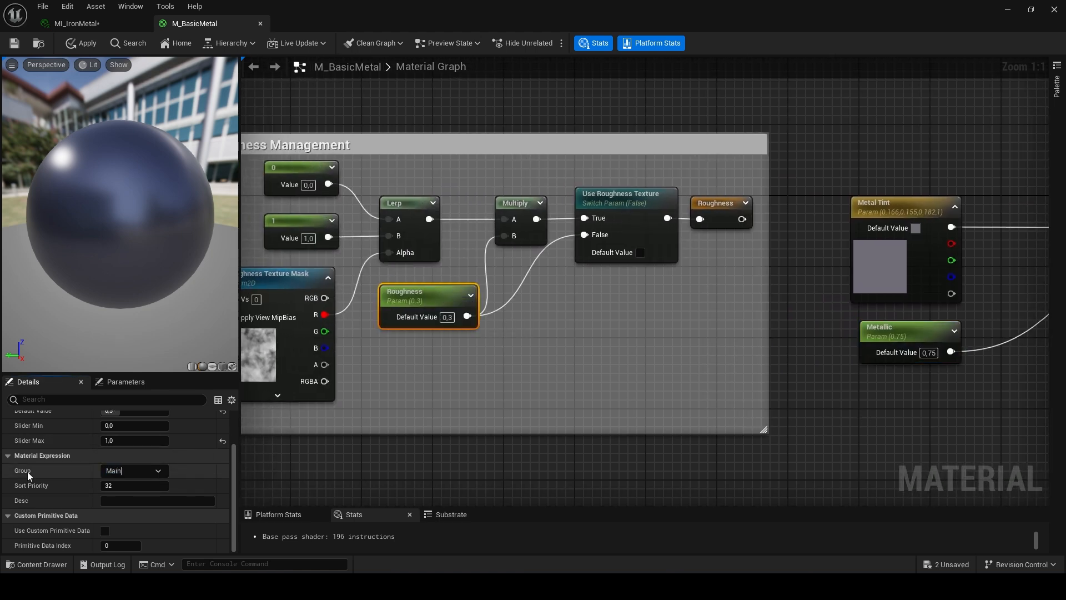
Step: Put Use Roughness Texture in a "Switch" group and Roughness Texture Mask in a "Texture" group, and save the material
click(629, 191)
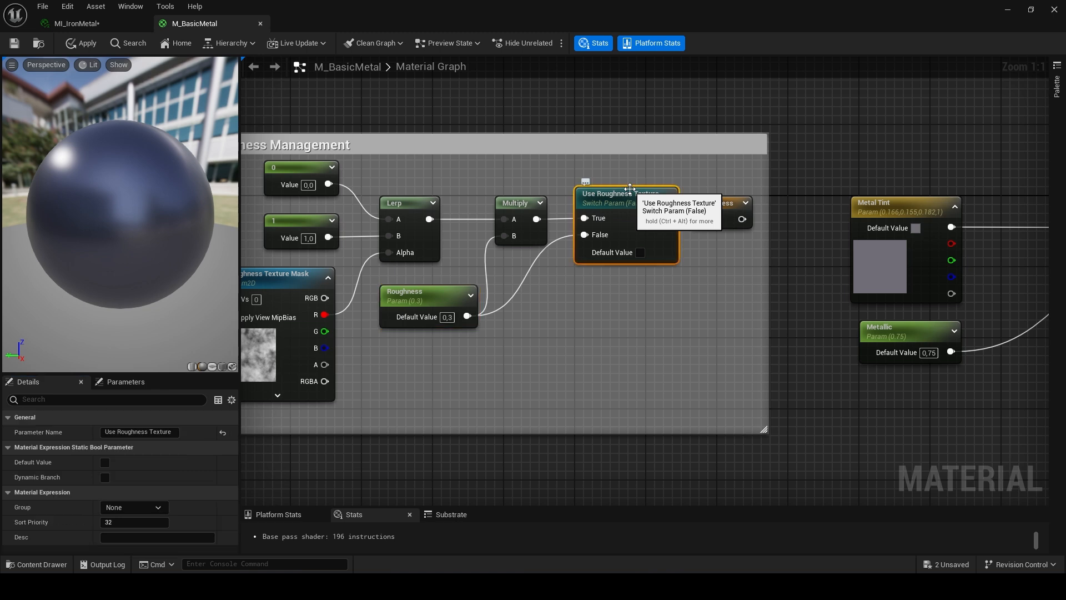
click(130, 510)
text(Switch)
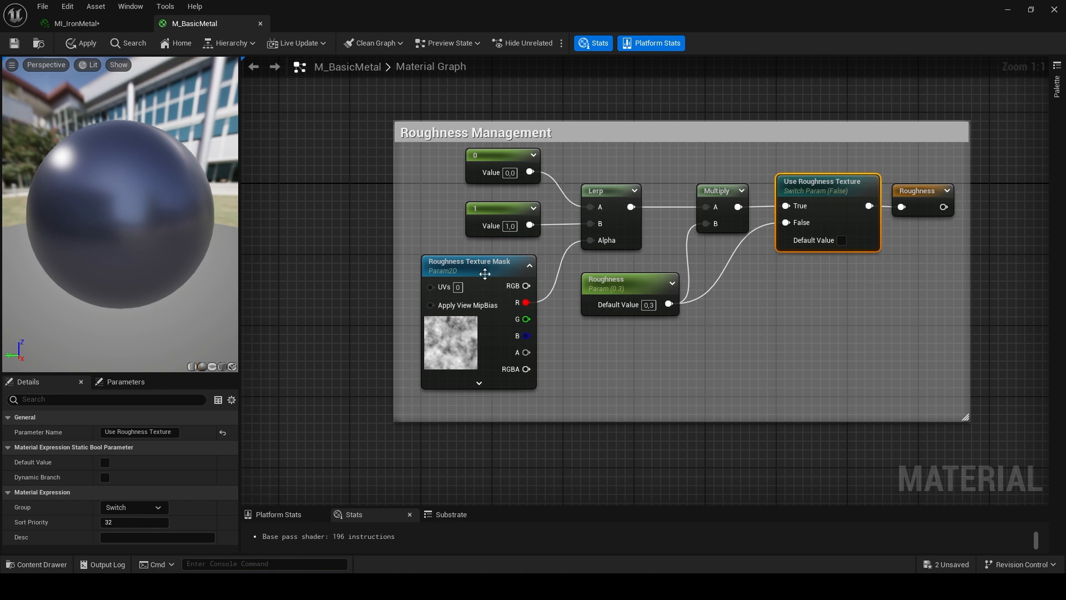
click(482, 272)
text(Texture)
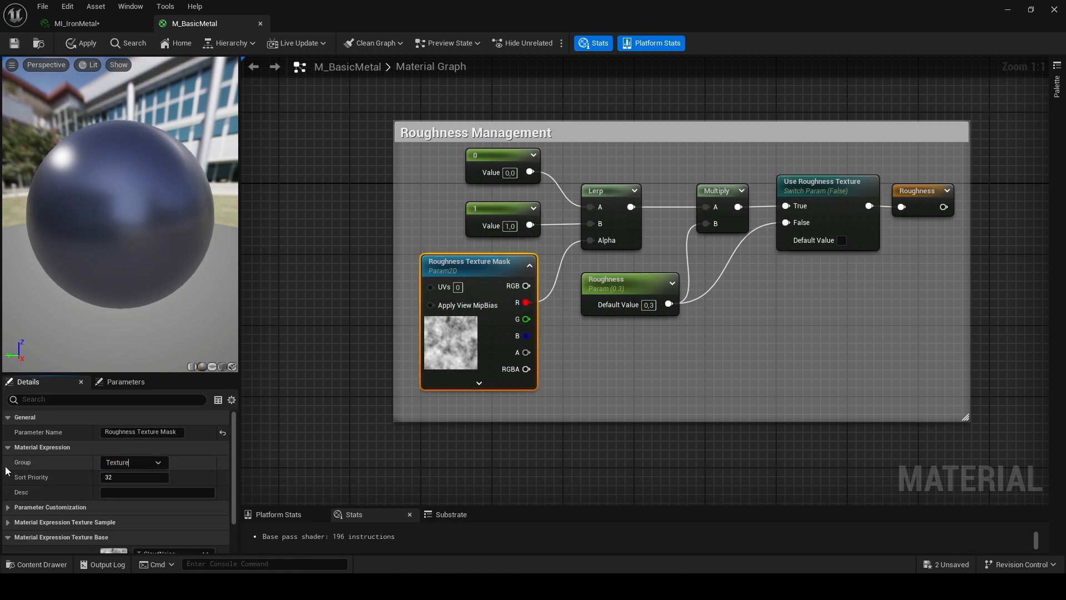
click(14, 44)
right_drag(663, 454, 634, 455)
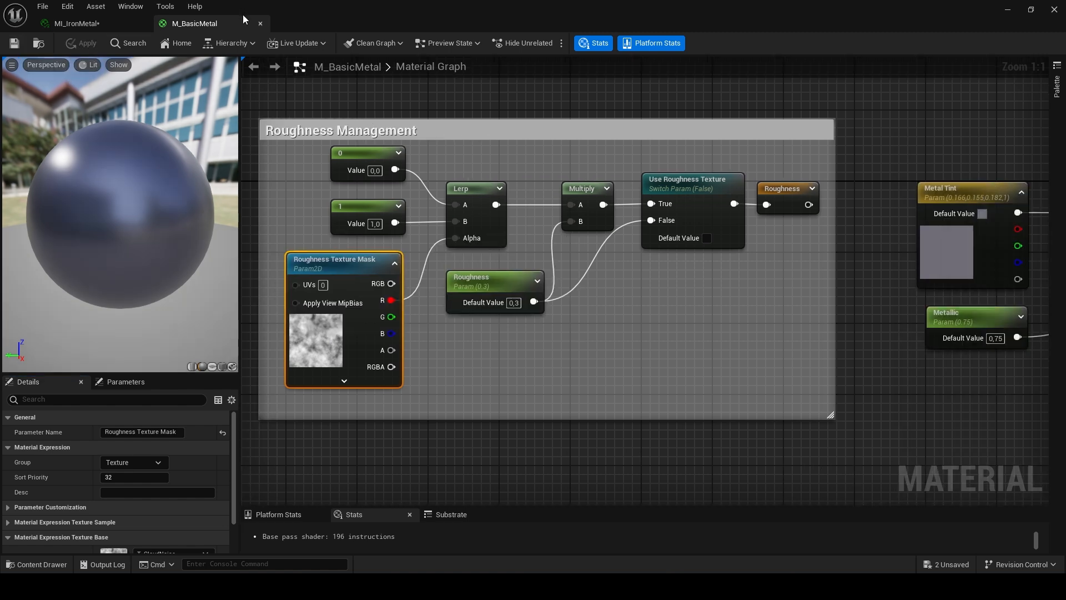
Step: In MI_IronMetal, override Use Roughness Texture and turn it on, and enable the Roughness Texture Mask override
click(61, 24)
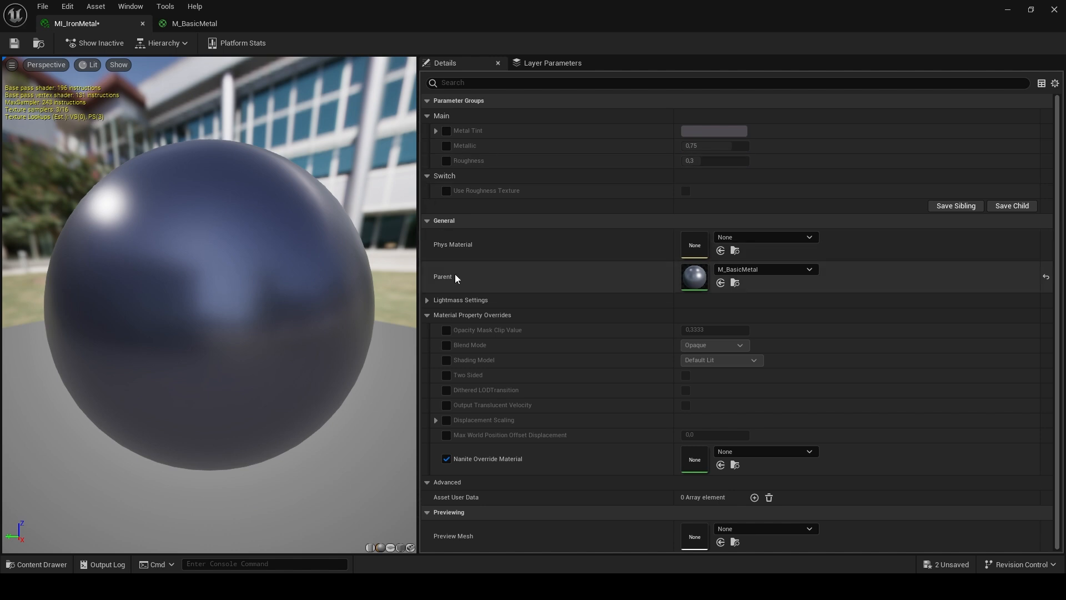
click(446, 193)
click(683, 192)
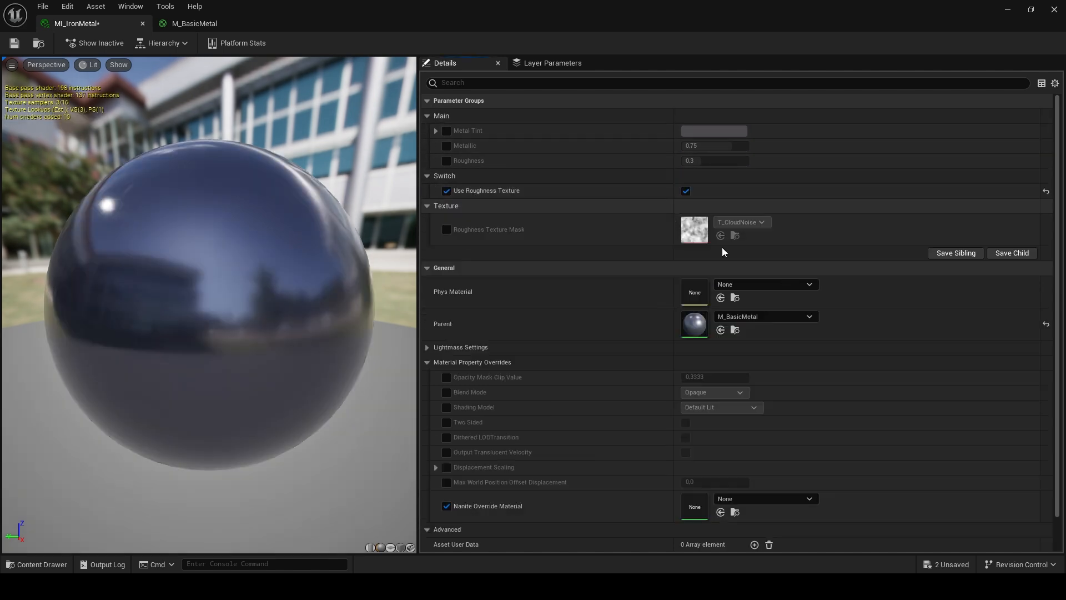
click(447, 229)
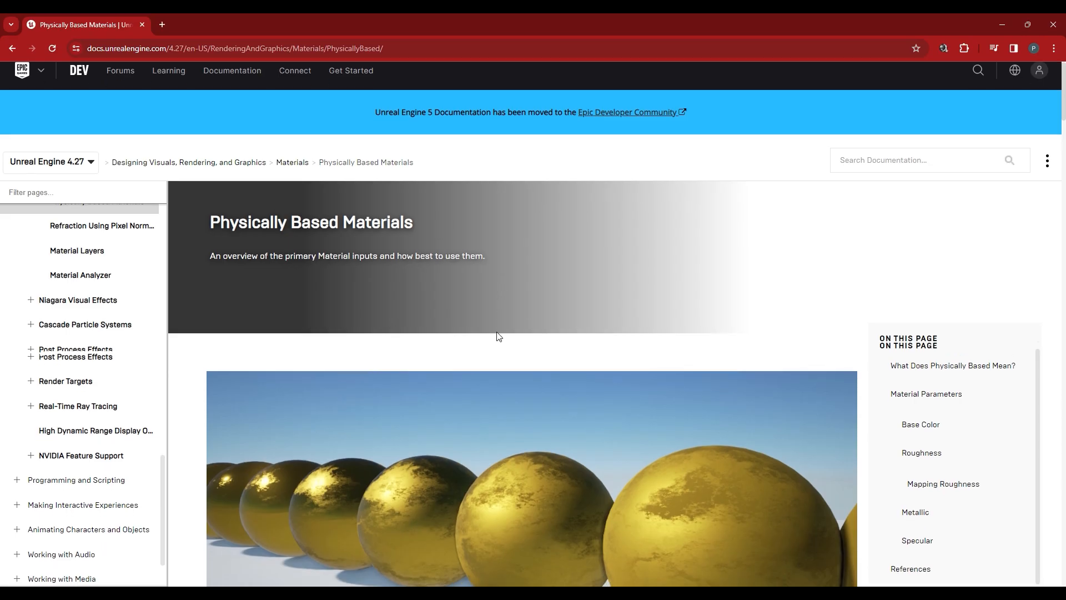
Step: Examine the Physically Based Materials documentation in the browser, down to the table of measured BaseColors for metals
scroll(498, 338, down, 5)
scroll(496, 334, up, 10)
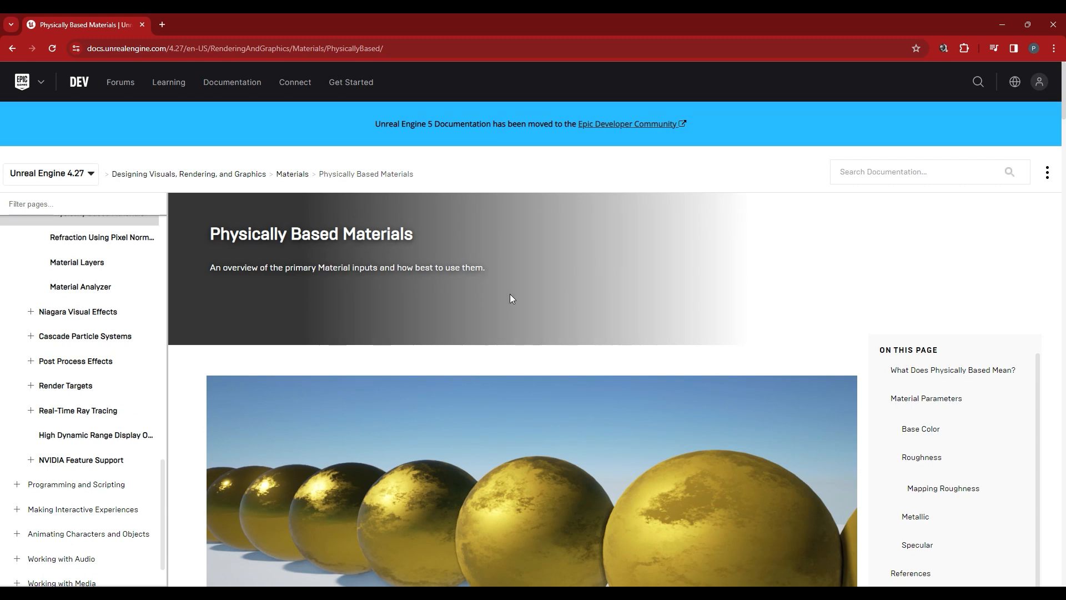
scroll(484, 358, down, 15)
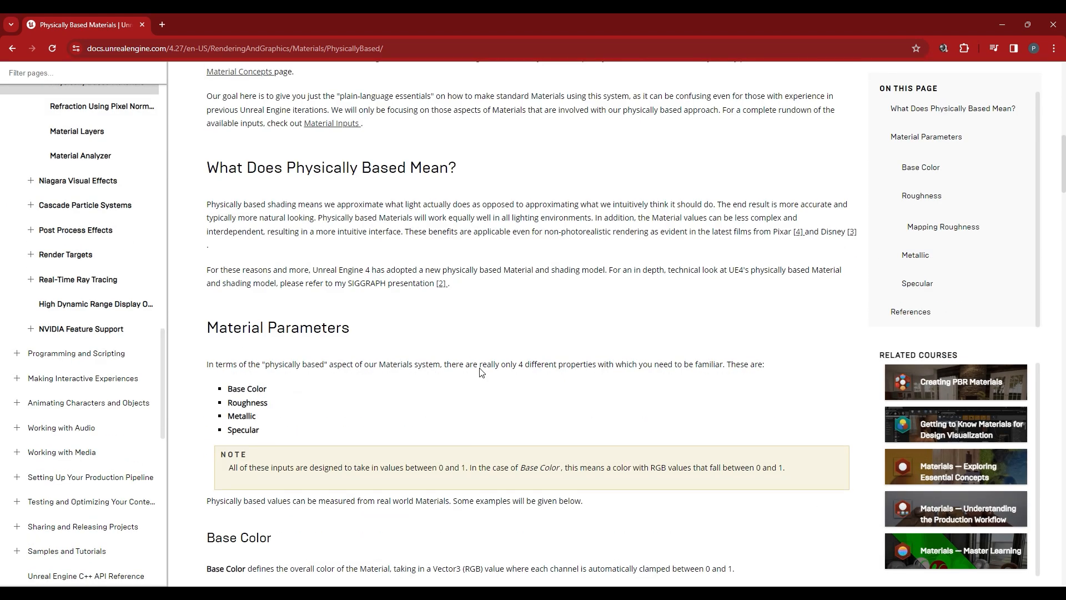
scroll(481, 372, down, 6)
scroll(481, 372, up, 6)
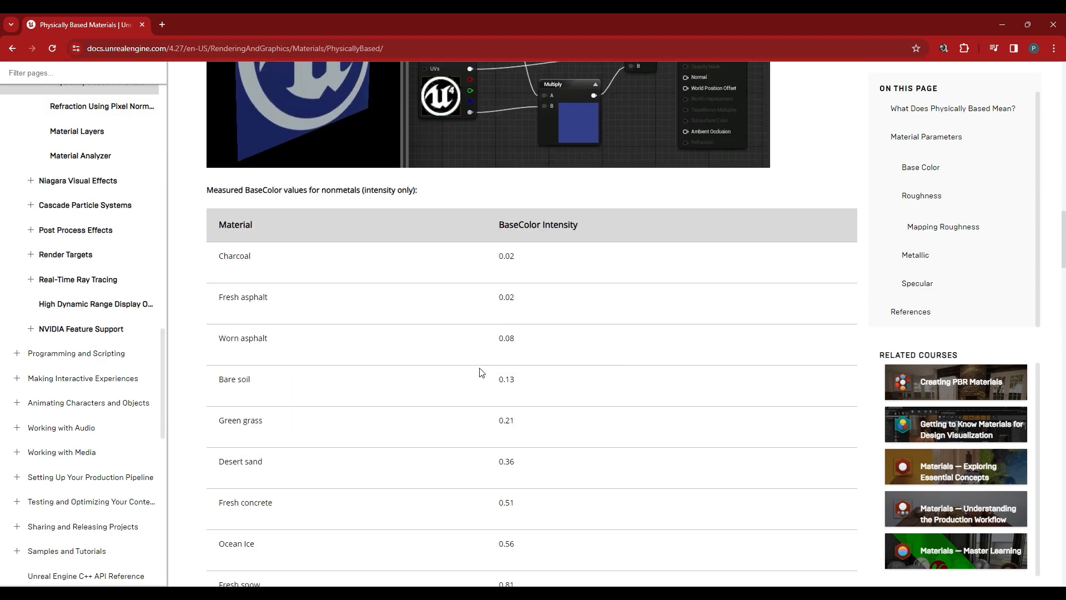
scroll(372, 469, down, 8)
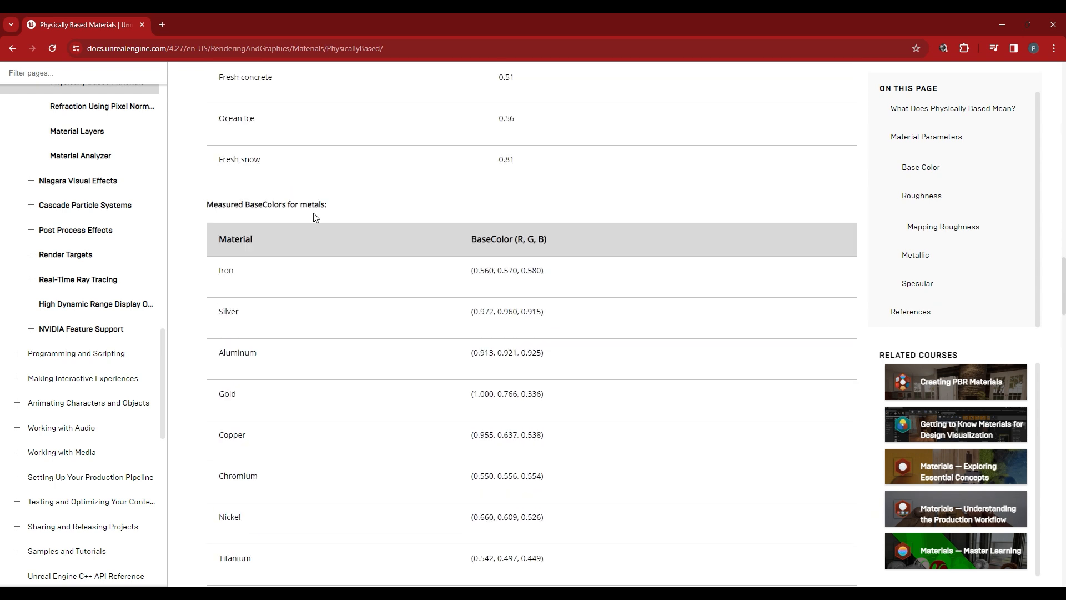
scroll(364, 300, down, 2)
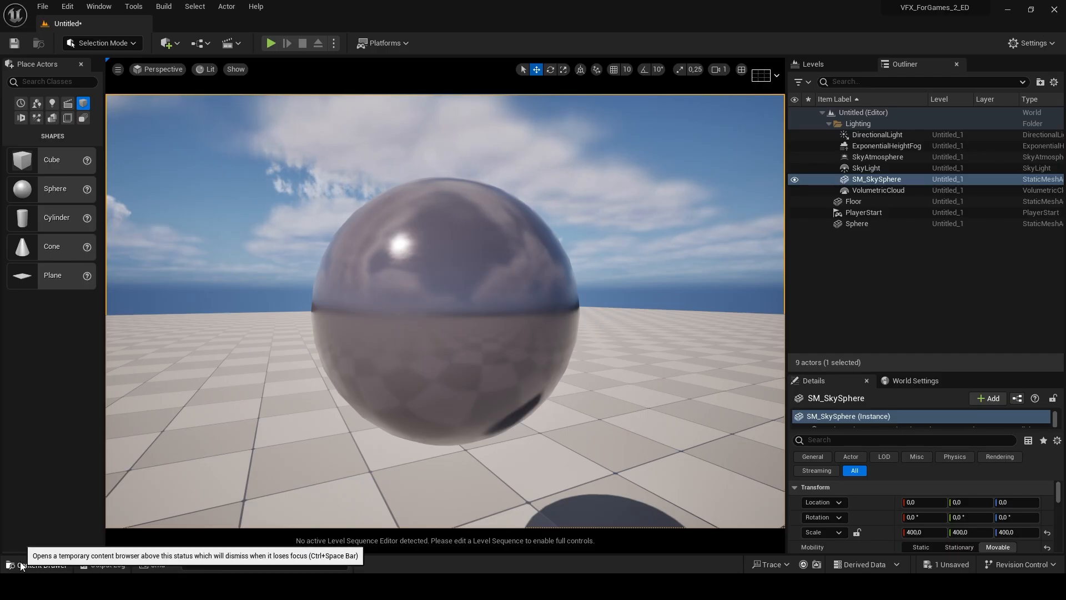
click(21, 565)
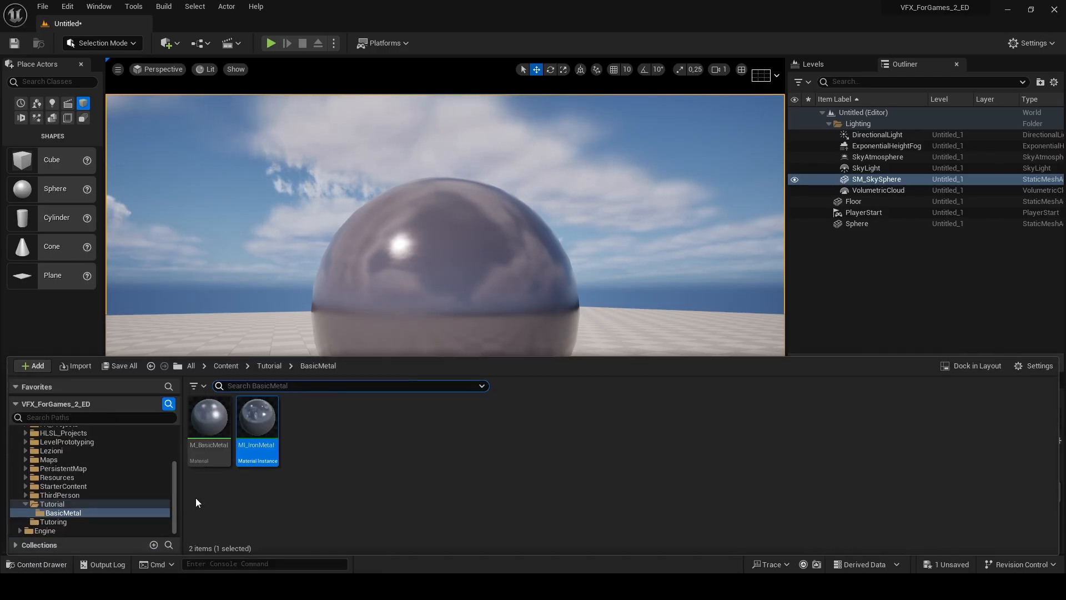
key(ctrl+space)
right_drag(595, 280, 658, 296)
key(s)
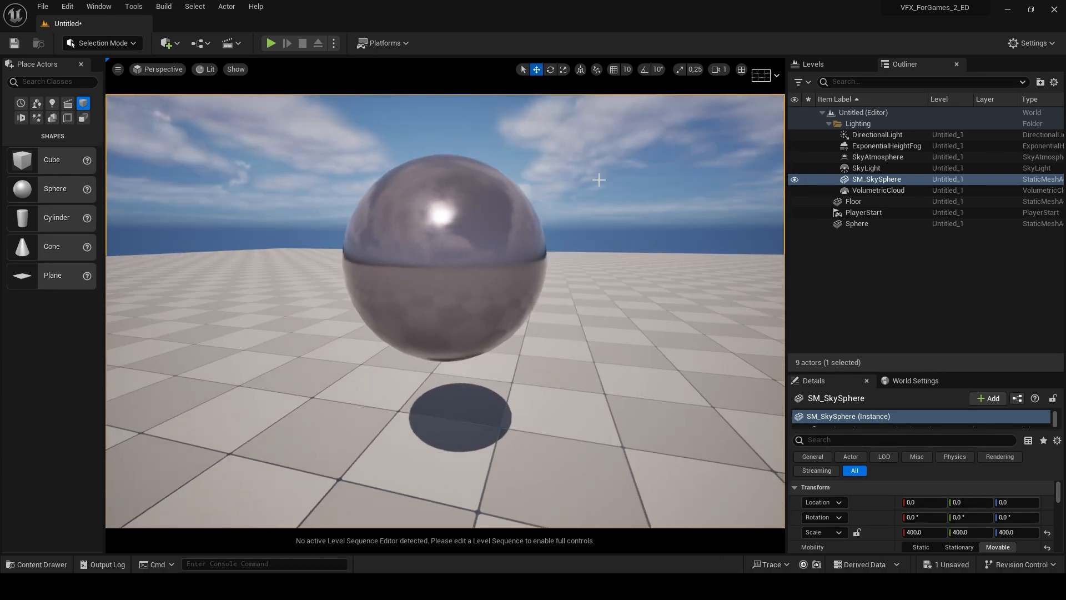
click(361, 205)
click(587, 412)
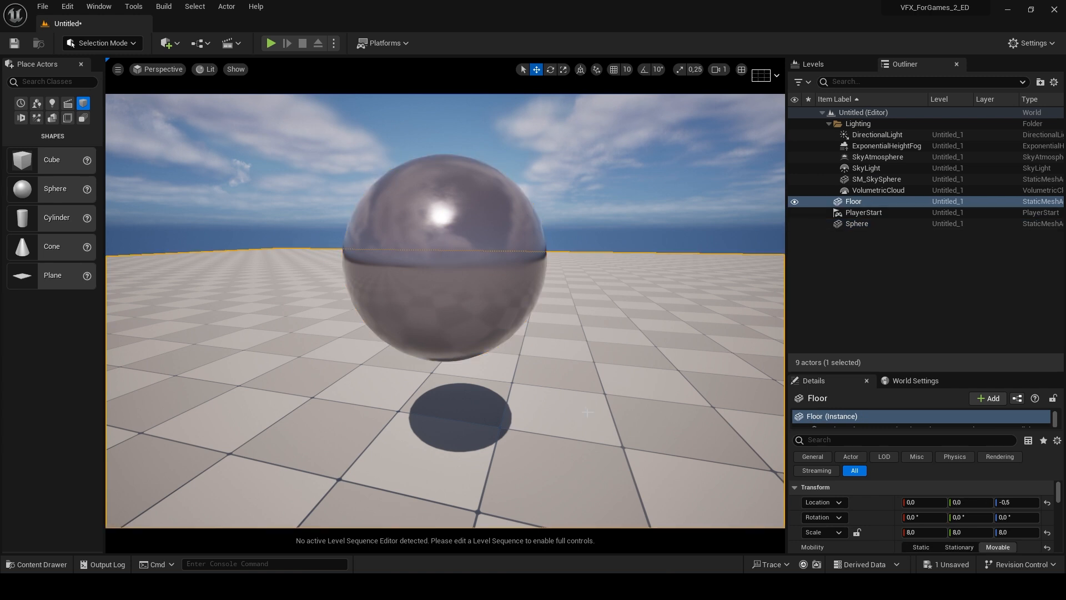
click(632, 225)
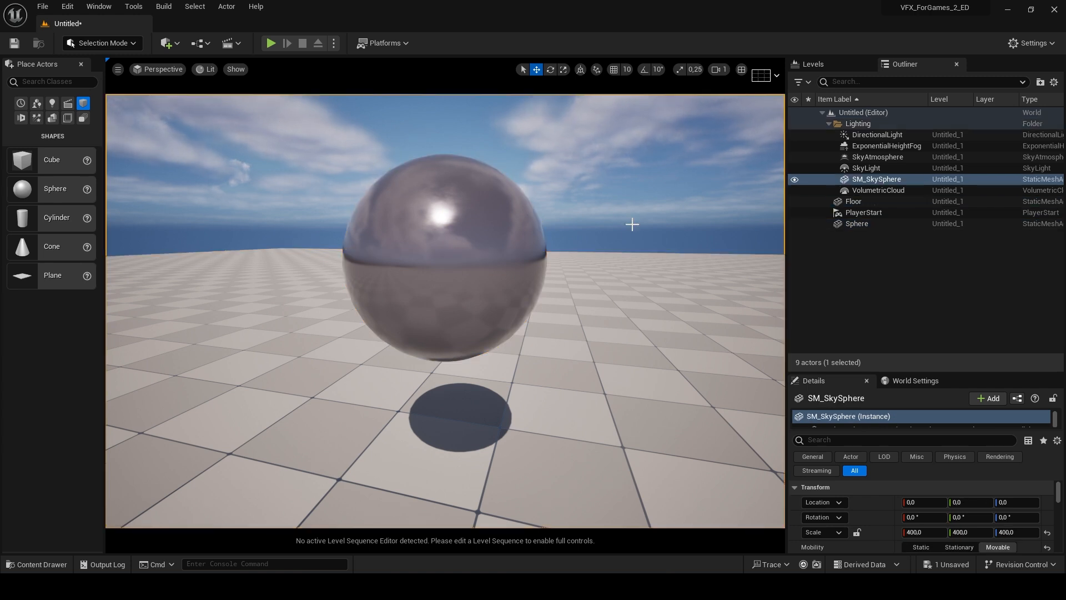